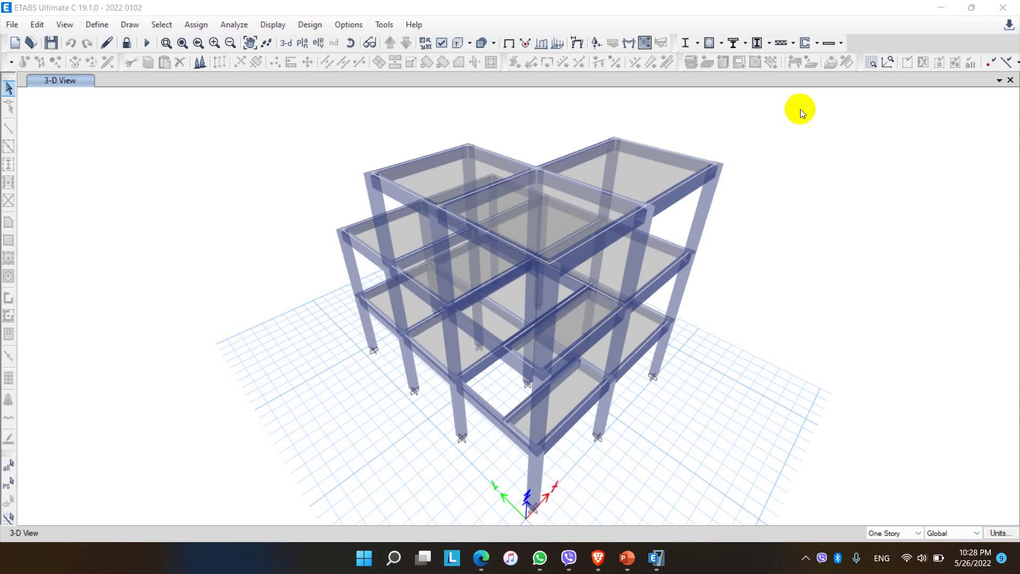
# Step: Launch Perform3D 8 from the desktop and get past the splash screen to the Welcome dialog
pyautogui.click(941, 7)
pyautogui.doubleClick(126, 254)
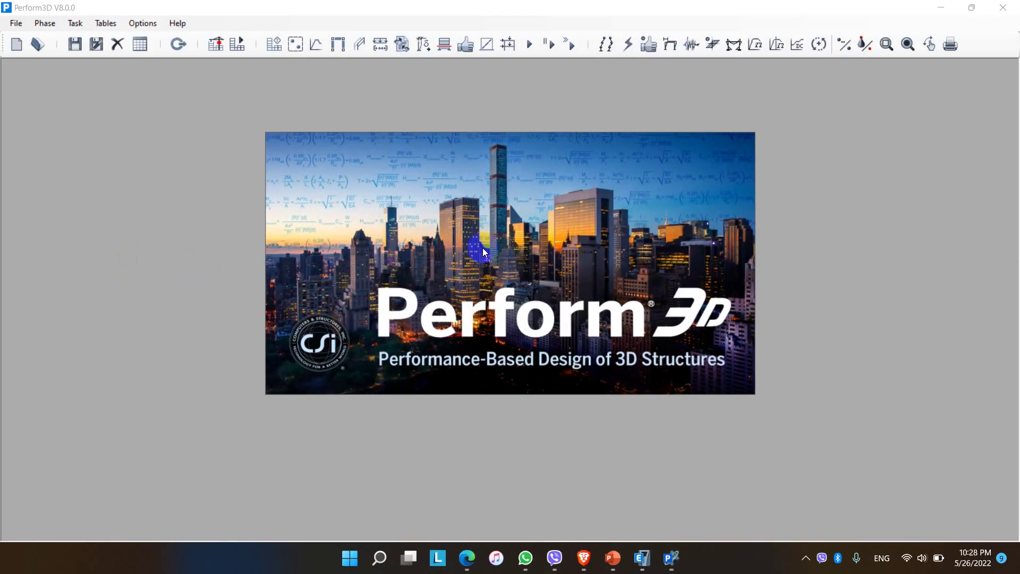
pyautogui.click(483, 249)
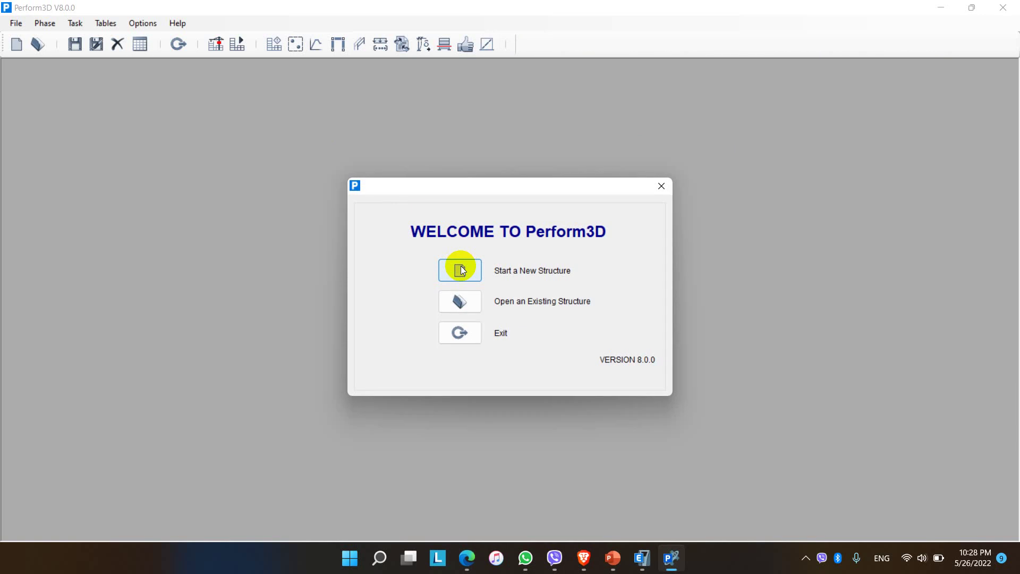
# Step: Start a new structure named 'learn P3D' with N force and mm length units in a user-defined folder
pyautogui.click(460, 270)
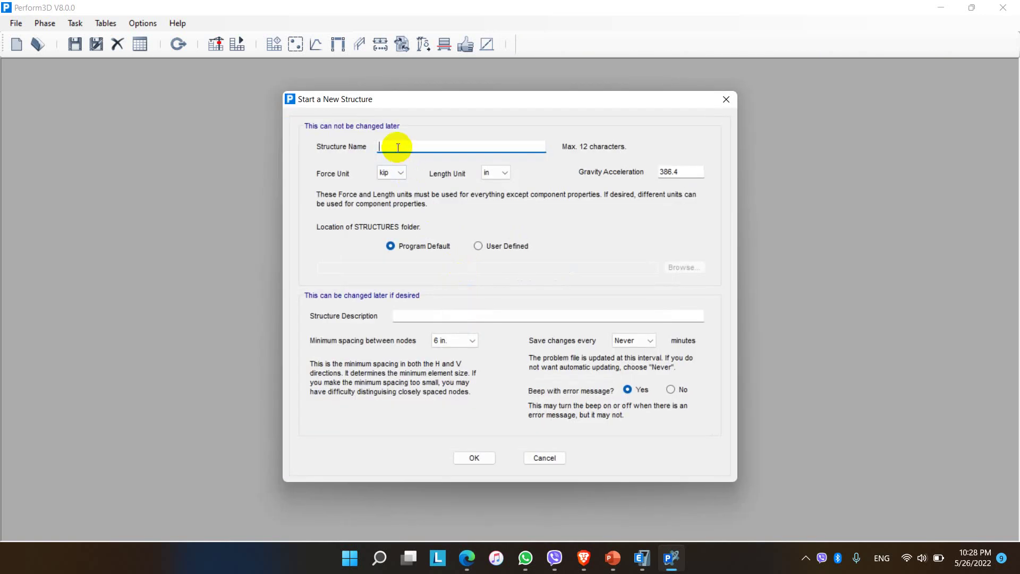
pyautogui.write('learn P3D')
pyautogui.click(402, 174)
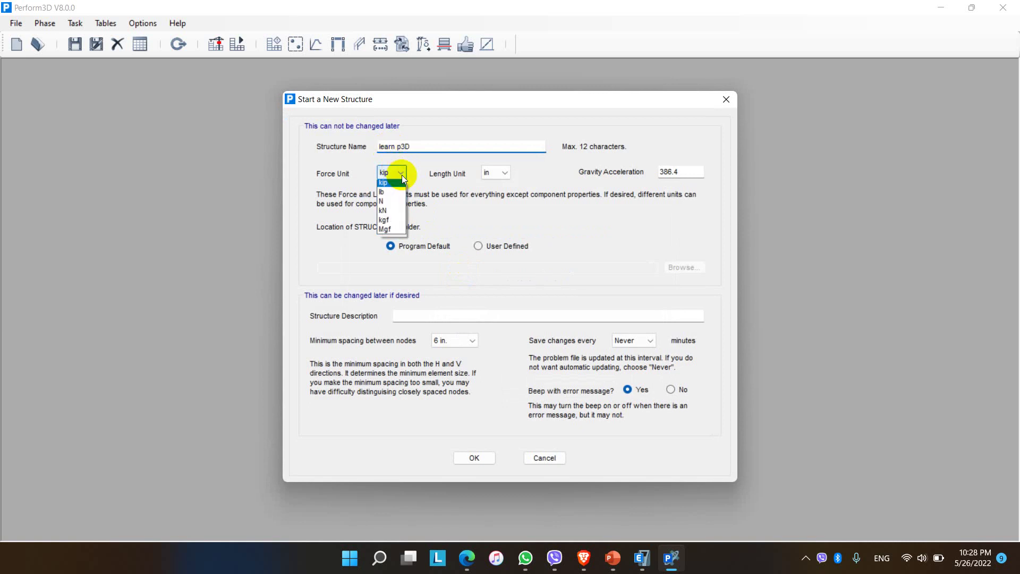
pyautogui.click(391, 199)
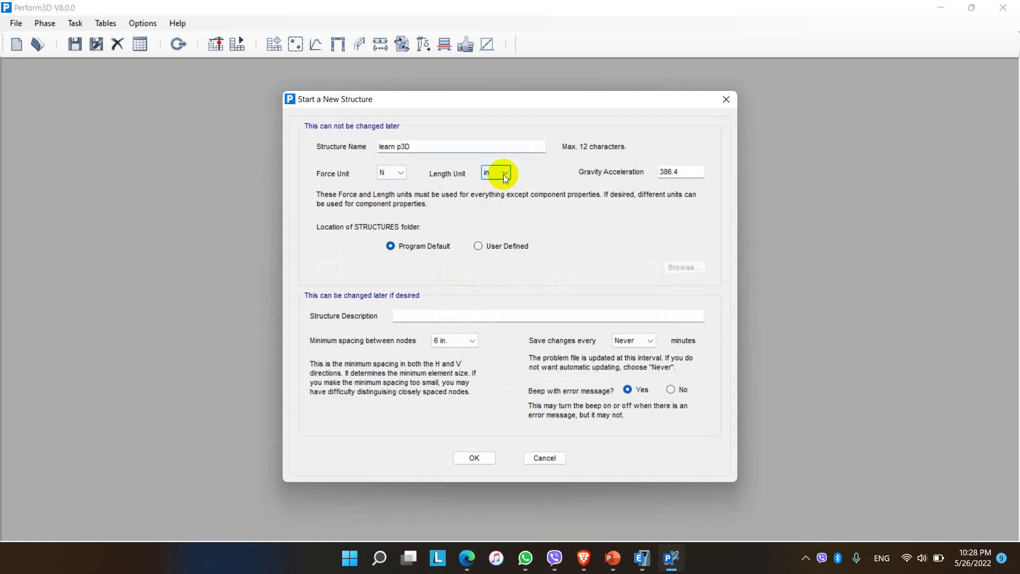
pyautogui.click(505, 177)
pyautogui.click(492, 204)
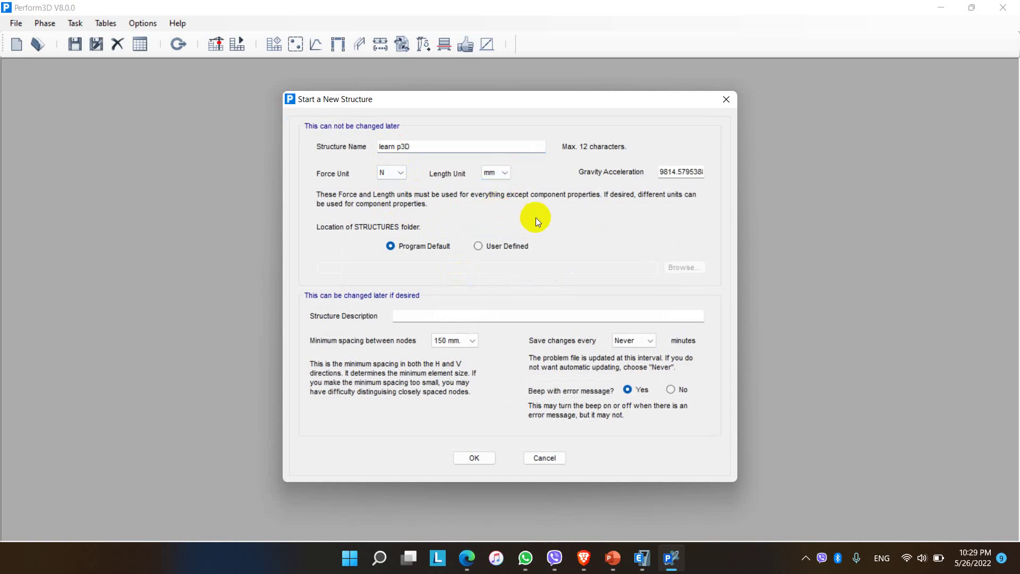
pyautogui.click(509, 247)
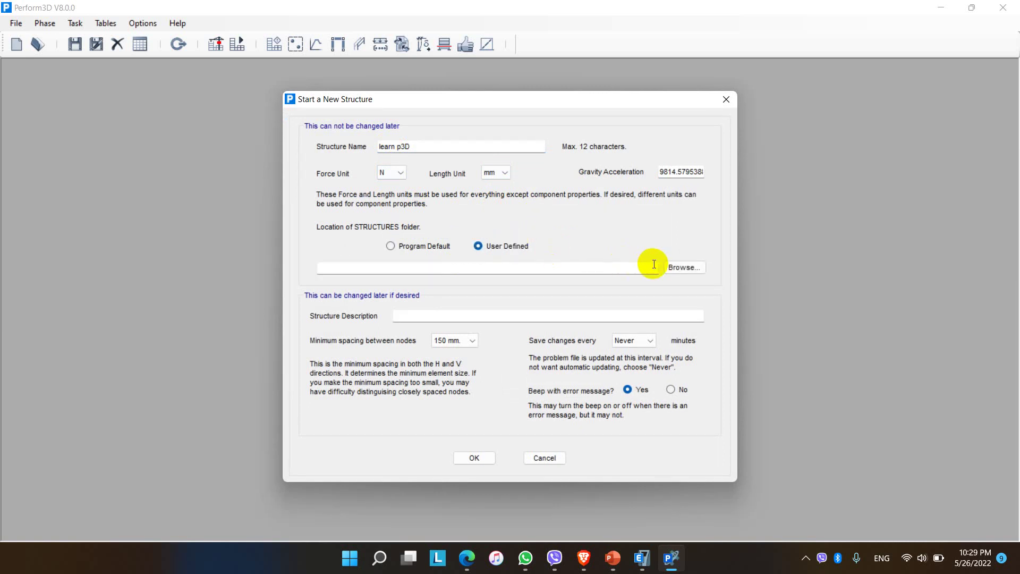
# Step: Set the structures folder to Desktop\learn perform 3d
pyautogui.click(679, 268)
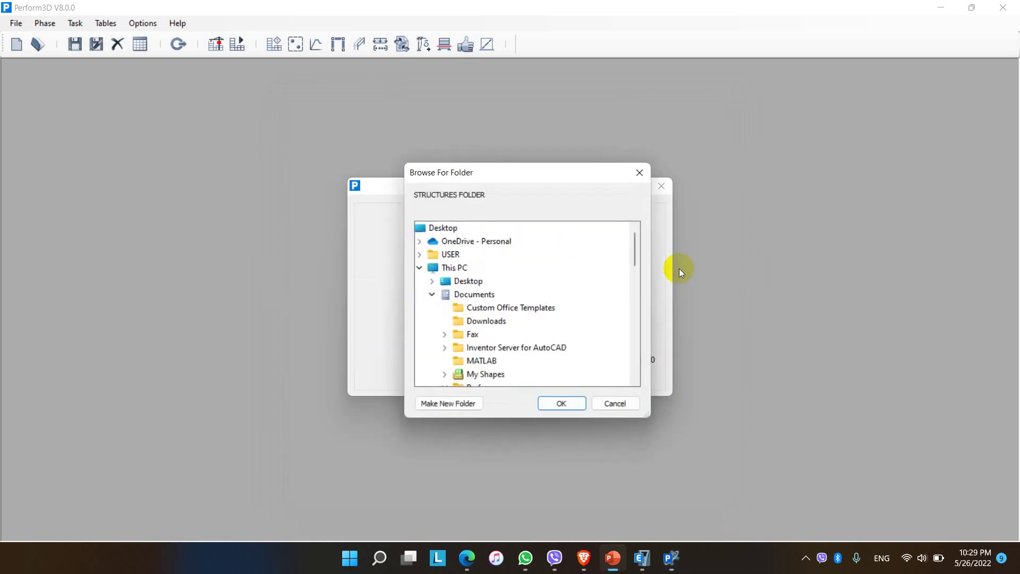
pyautogui.click(467, 282)
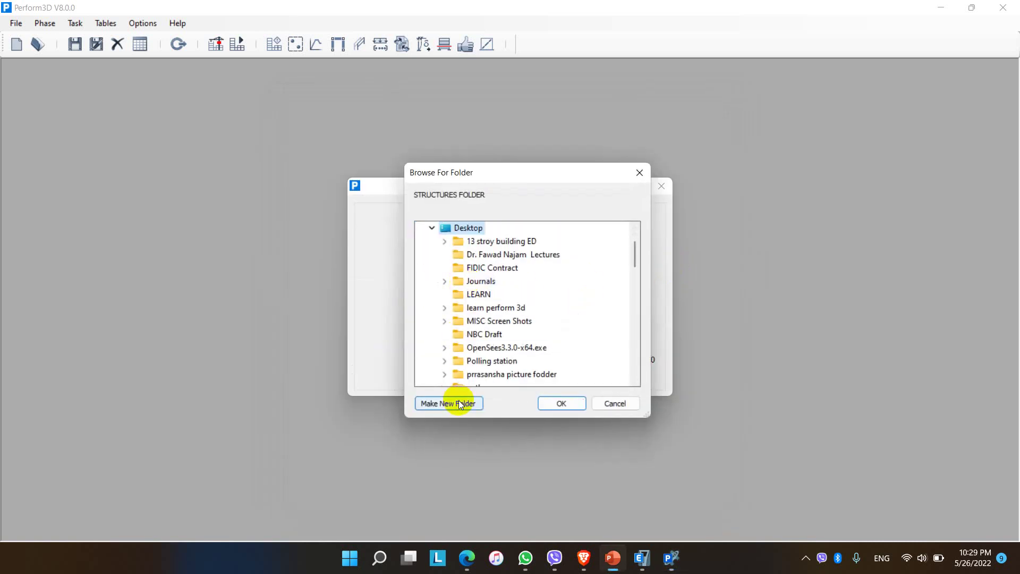
pyautogui.click(486, 308)
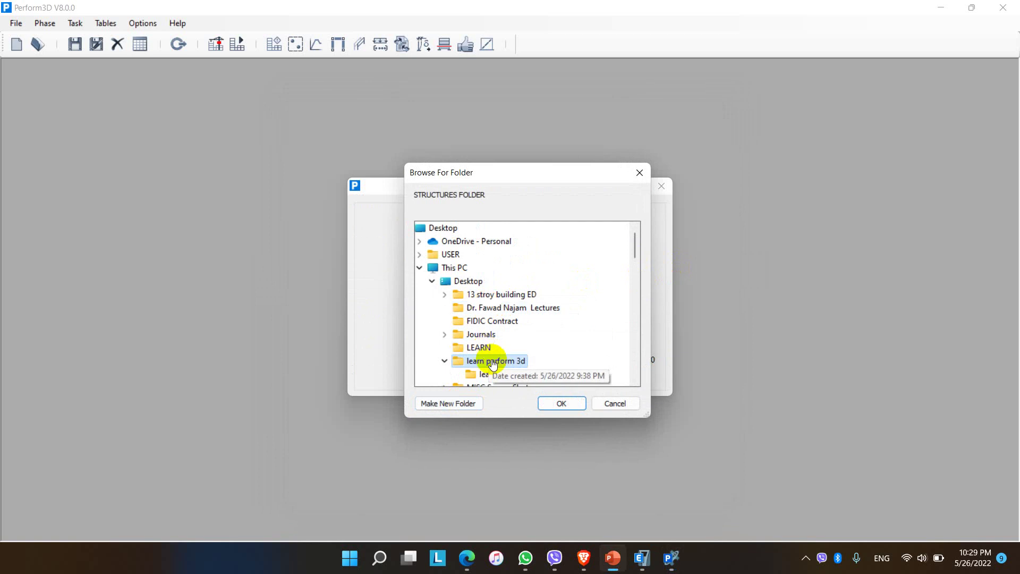
pyautogui.click(559, 404)
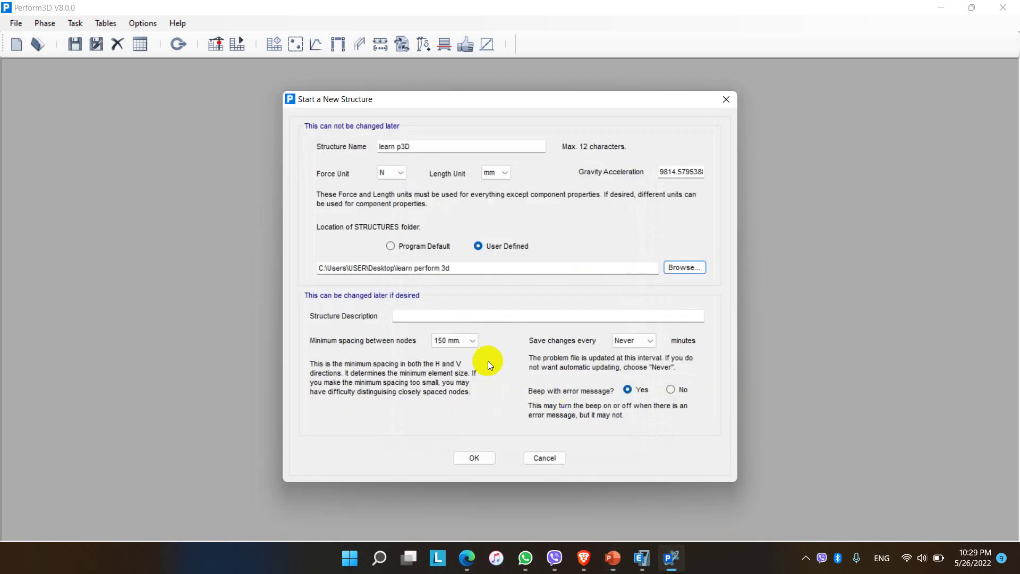
# Step: Enter description 'learn p3D', 50 mm minimum node spacing and a 5-minute autosave interval
pyautogui.click(430, 318)
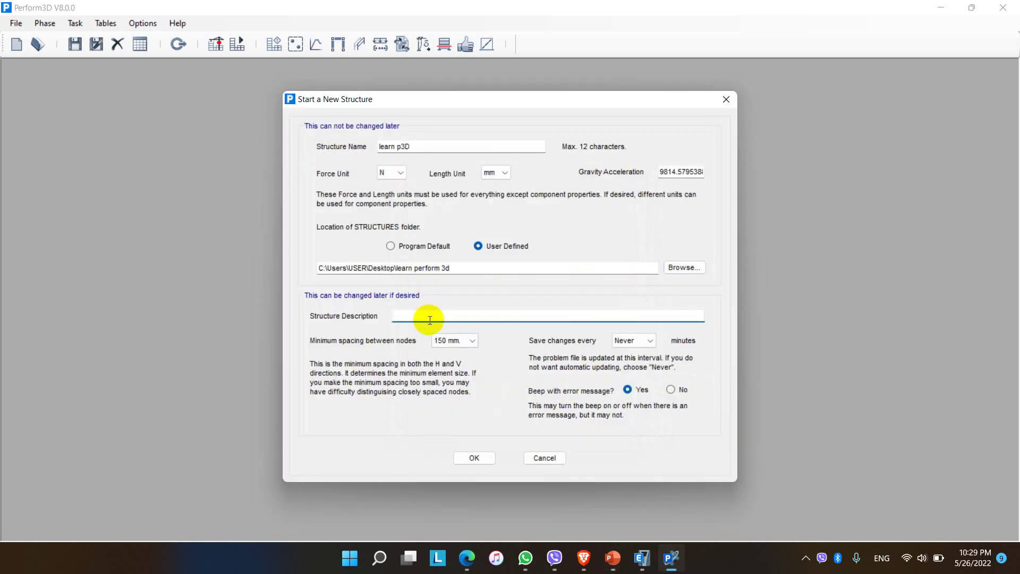
pyautogui.write('learn p3D')
pyautogui.click(472, 343)
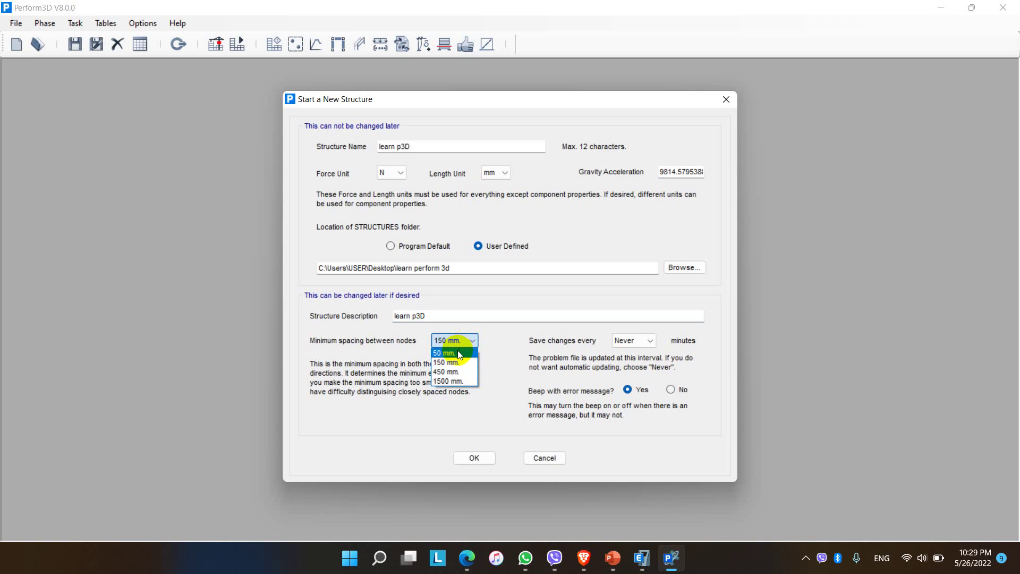
pyautogui.click(460, 353)
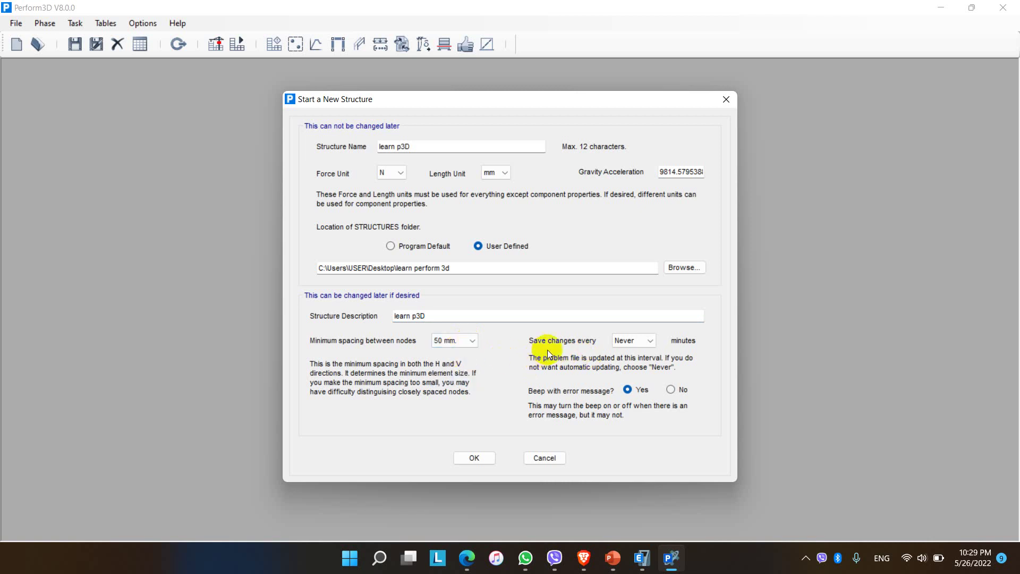
pyautogui.click(637, 340)
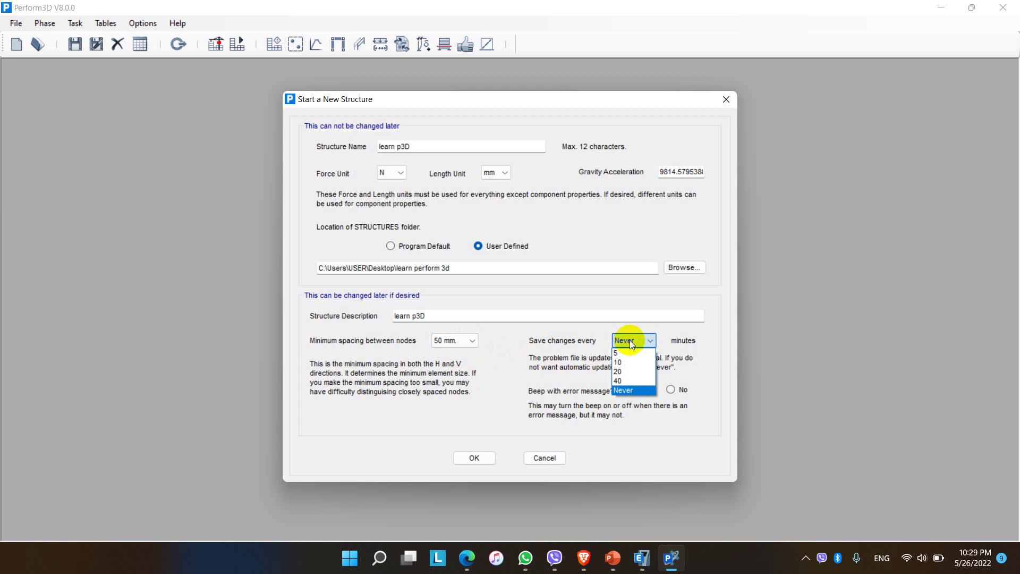
pyautogui.click(626, 352)
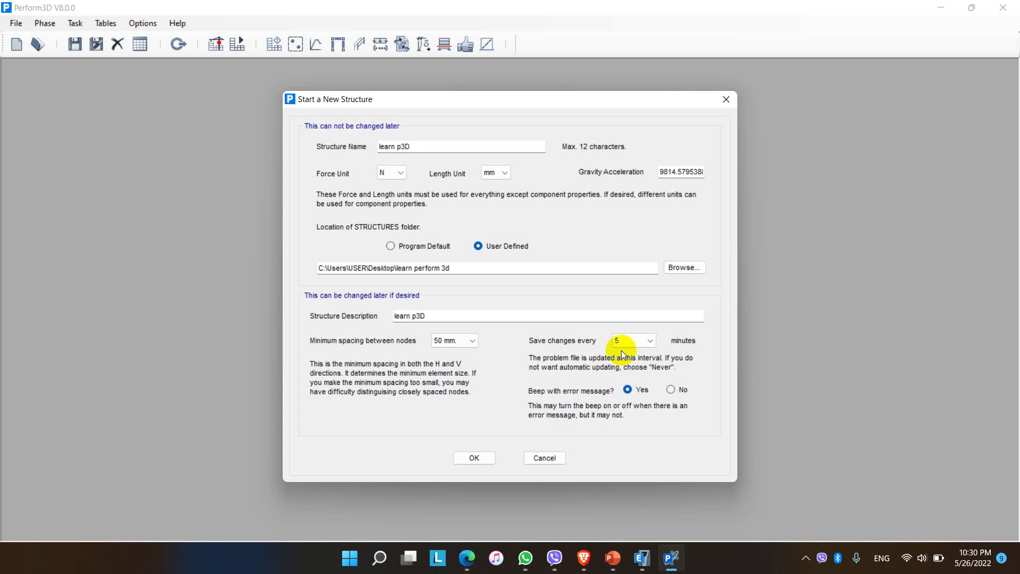
# Step: Dismiss the duplicate-name warning, rename the structure to 'learn p3DL' and create it
pyautogui.click(482, 461)
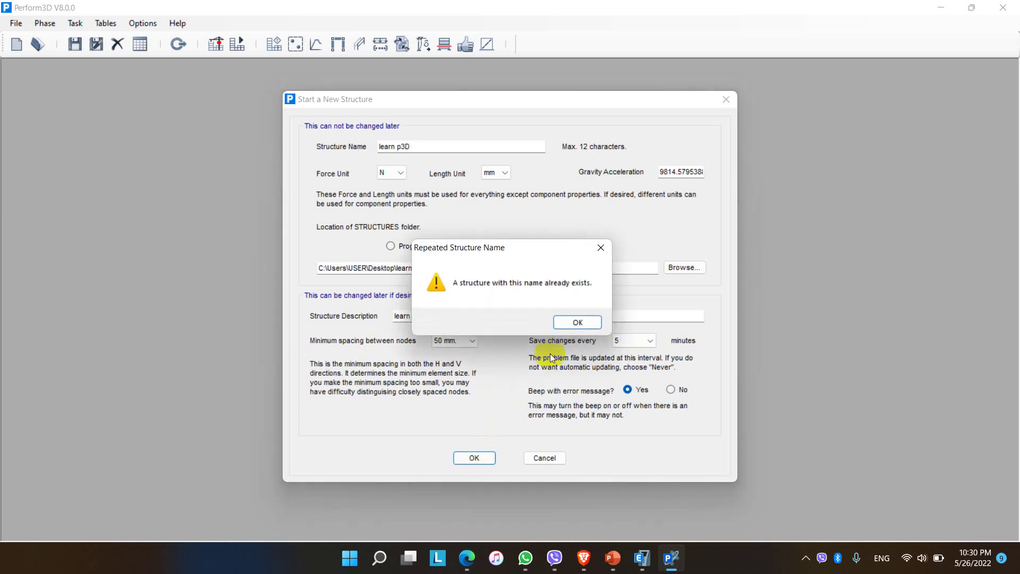
pyautogui.click(569, 326)
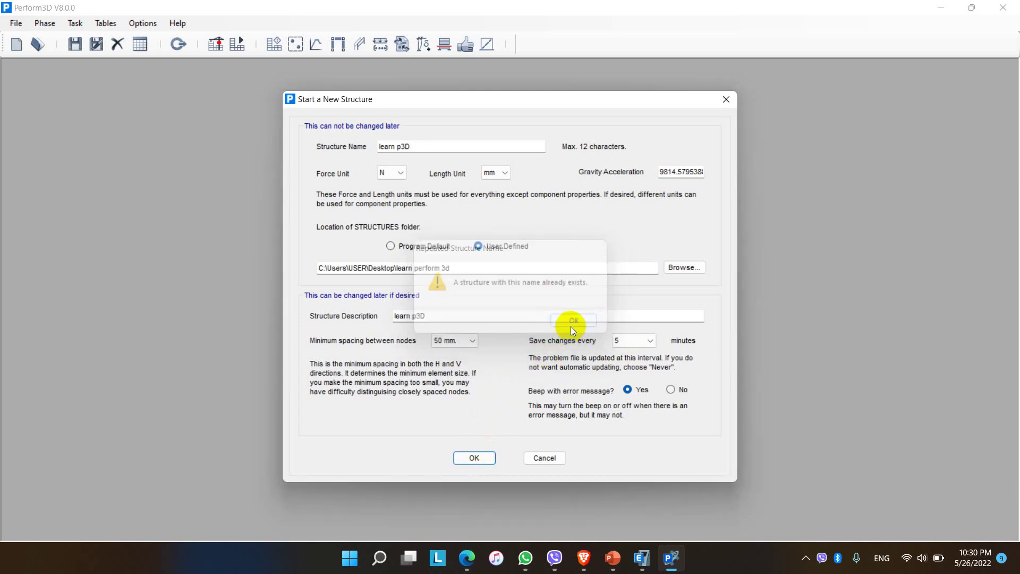
pyautogui.click(414, 147)
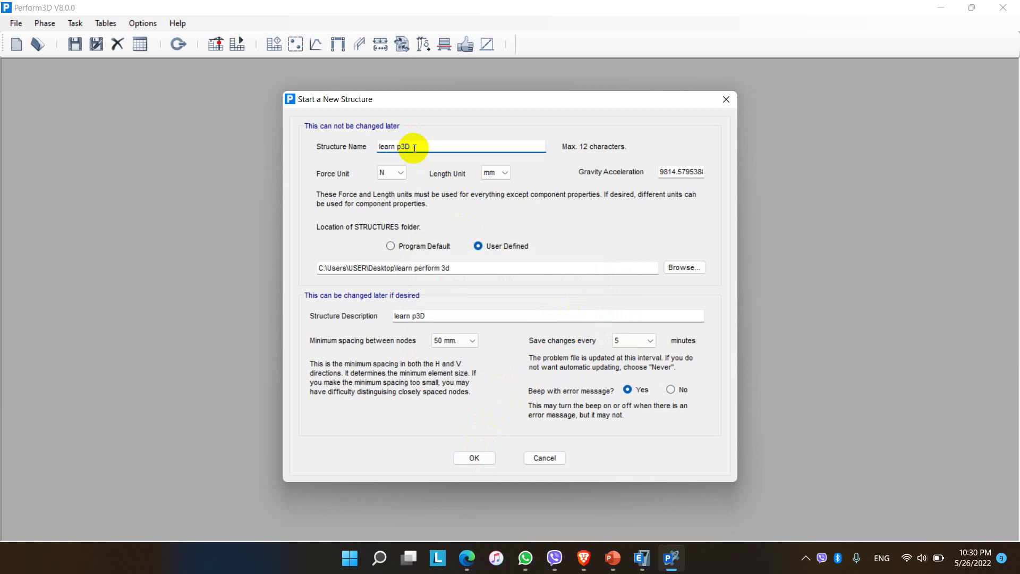
pyautogui.press('BackSpace')
pyautogui.press('BackSpace')
pyautogui.write('3DL')
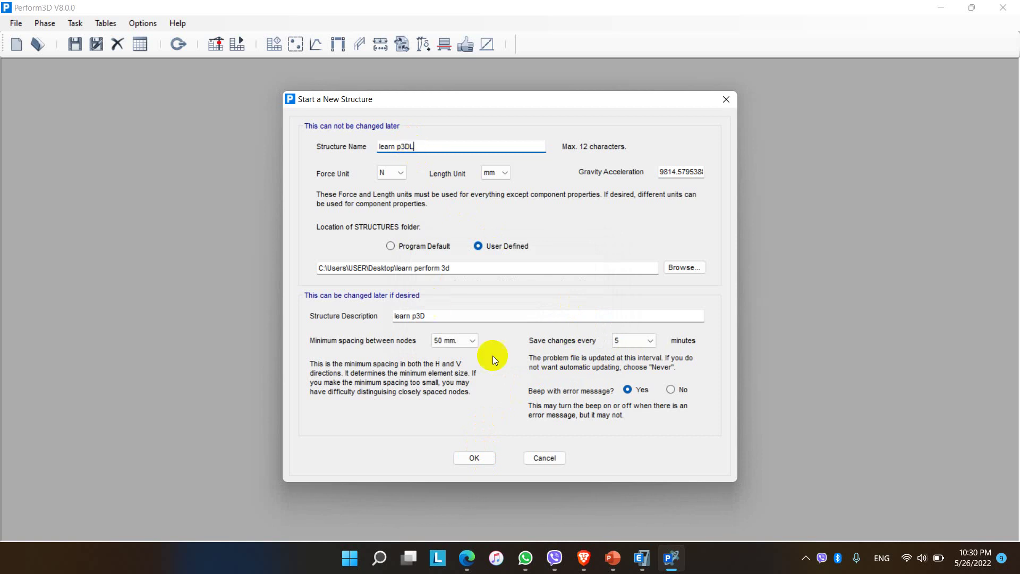
pyautogui.click(470, 457)
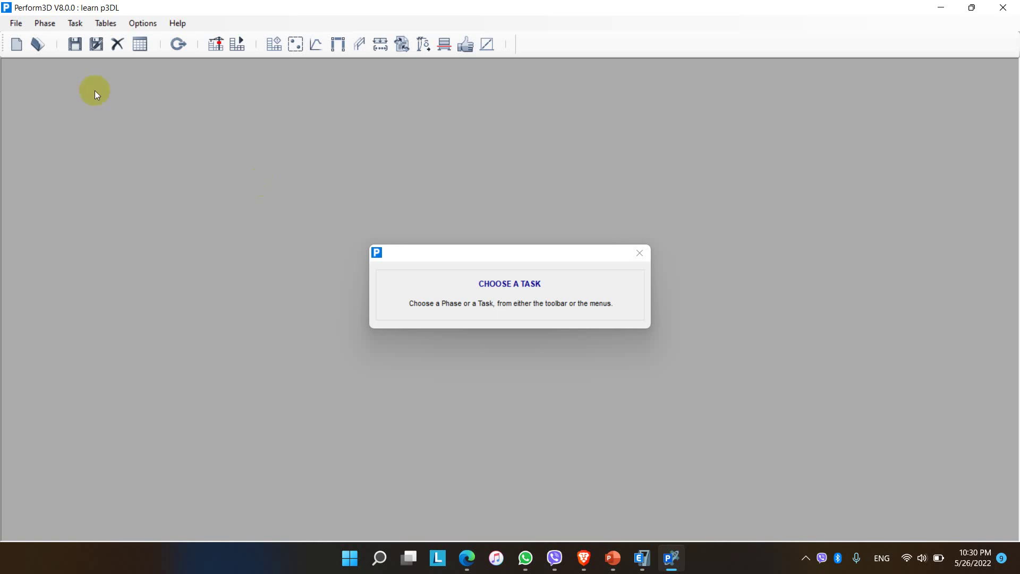
# Step: Switch to the Build Phase and review the structure's overall information
pyautogui.click(46, 27)
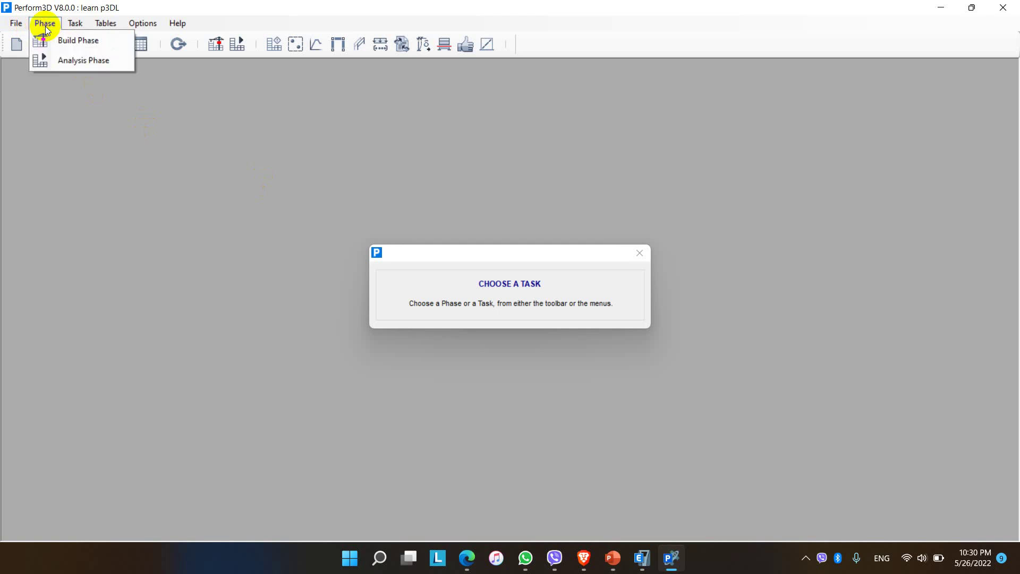
pyautogui.click(81, 43)
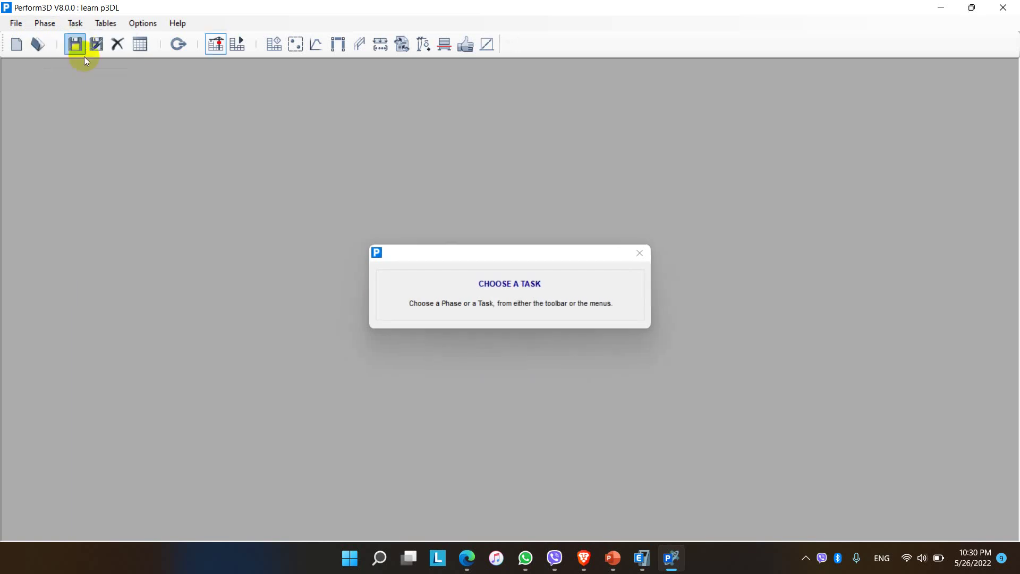
pyautogui.click(277, 47)
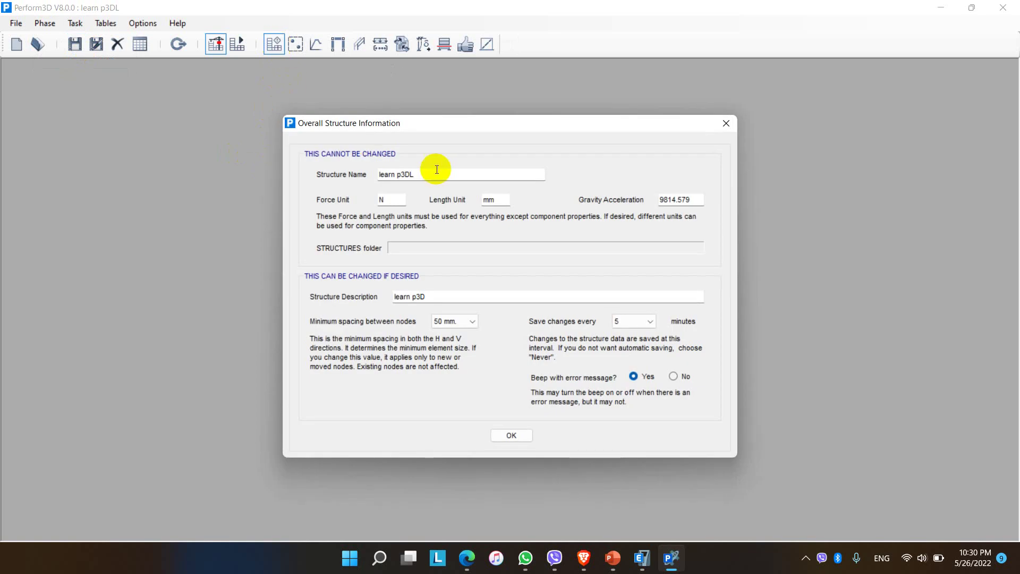
pyautogui.click(510, 436)
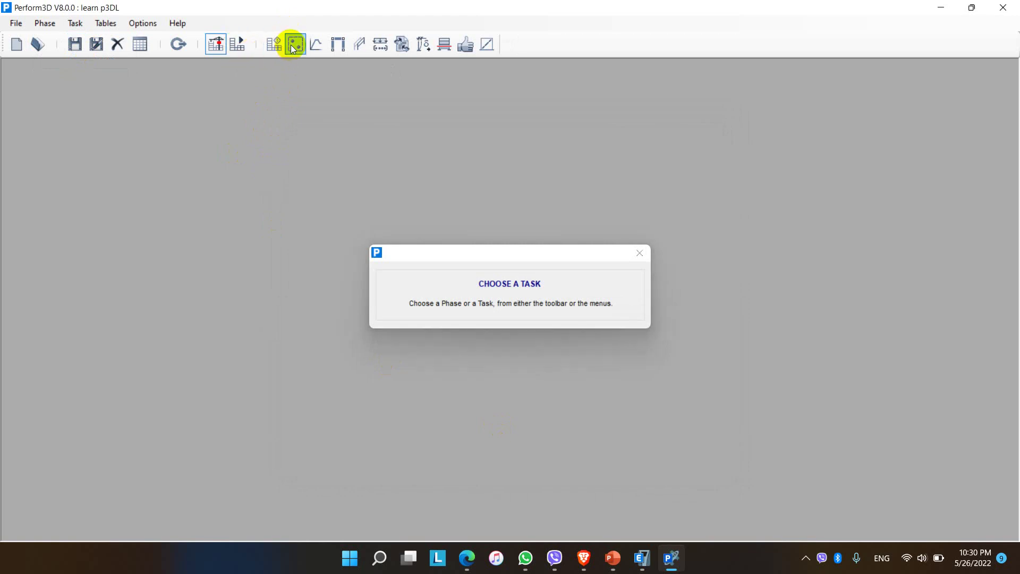
# Step: Open the Nodes modelling task for adding, moving and deleting nodes
pyautogui.click(293, 45)
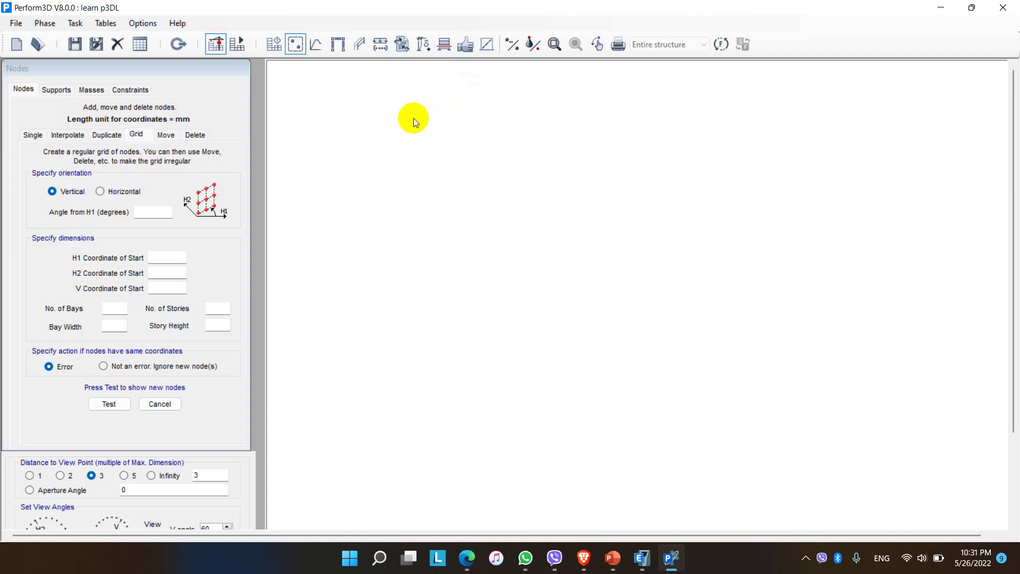
pyautogui.click(296, 45)
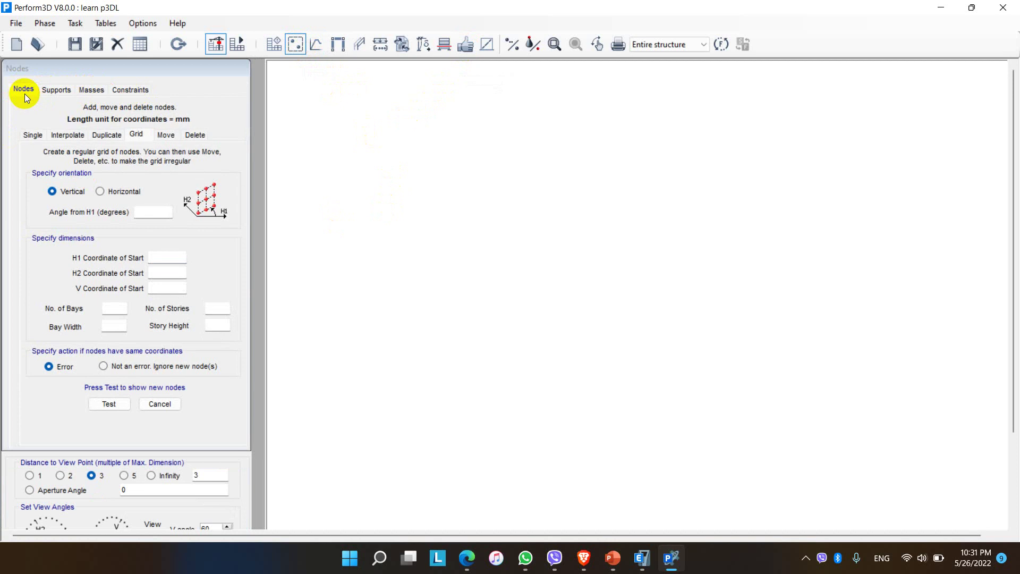
# Step: Look through the Nodes sub-tabs (Grid, Move, Delete) and settle on the Single node form
pyautogui.click(33, 136)
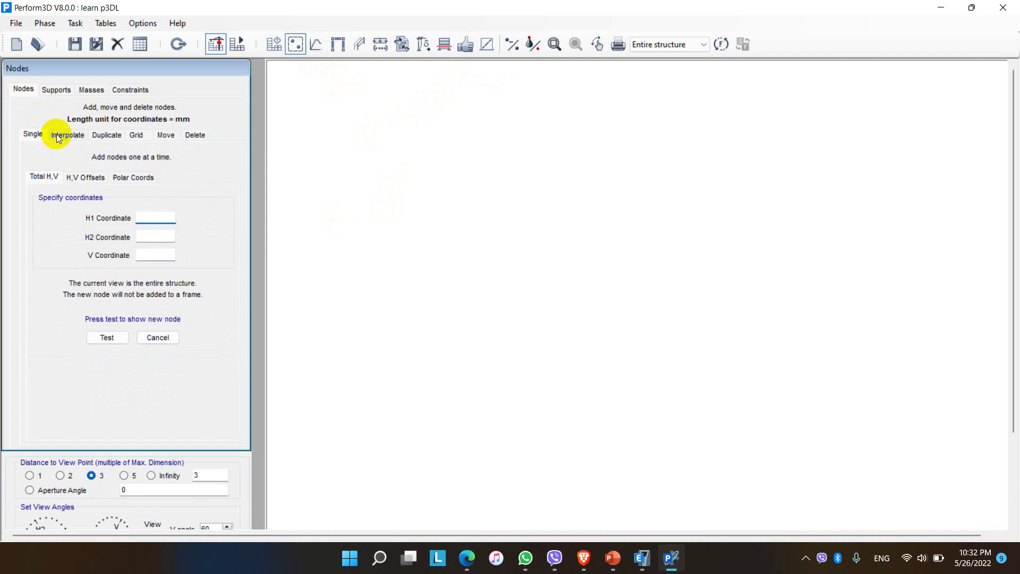
pyautogui.click(58, 136)
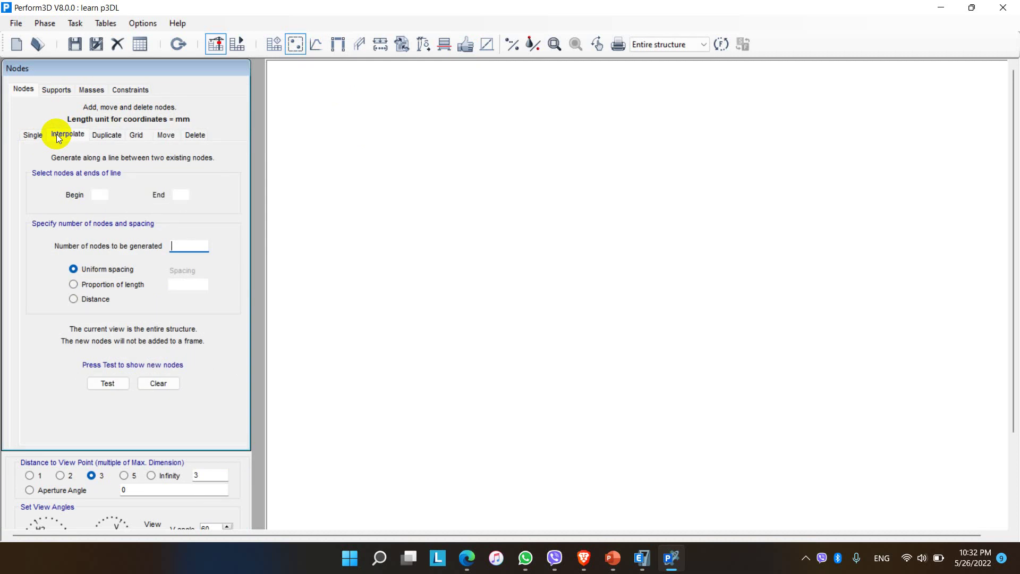
pyautogui.click(105, 135)
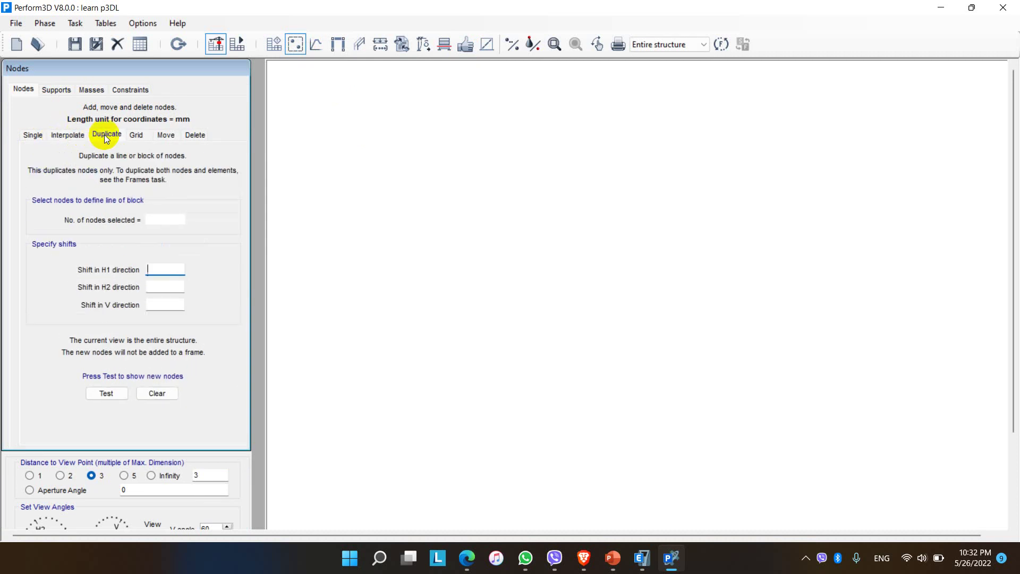
pyautogui.click(139, 135)
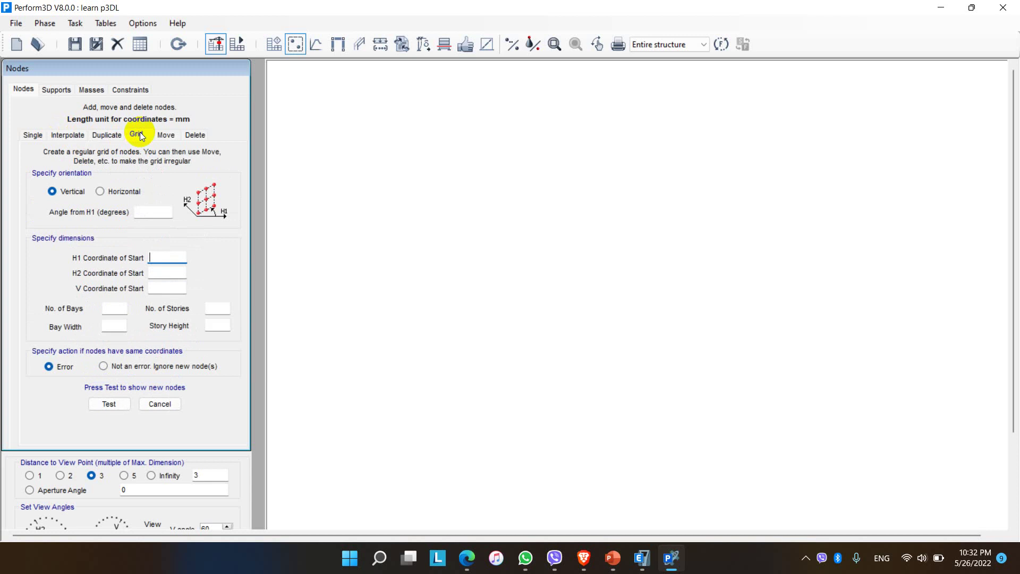
pyautogui.click(166, 135)
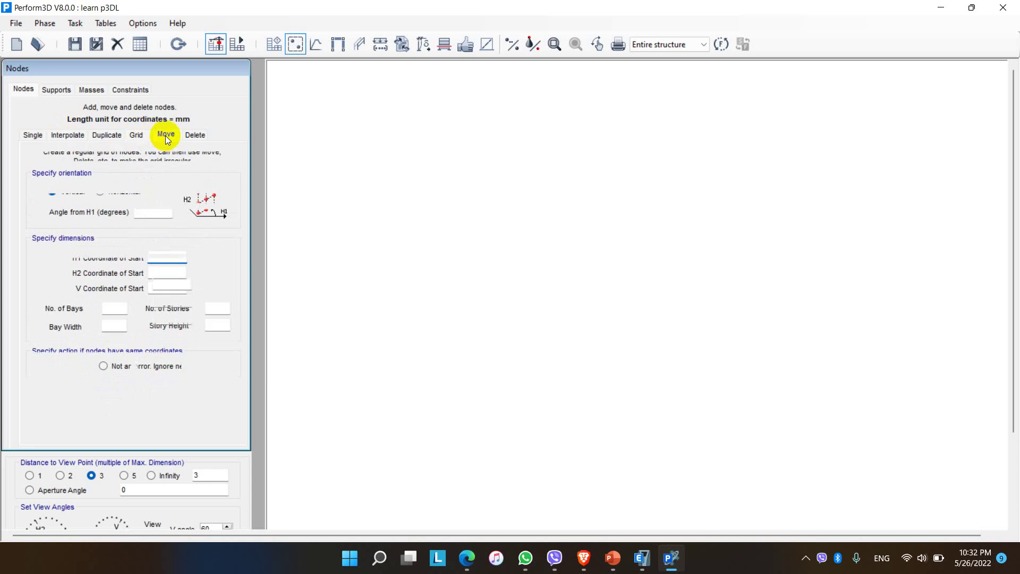
pyautogui.click(197, 139)
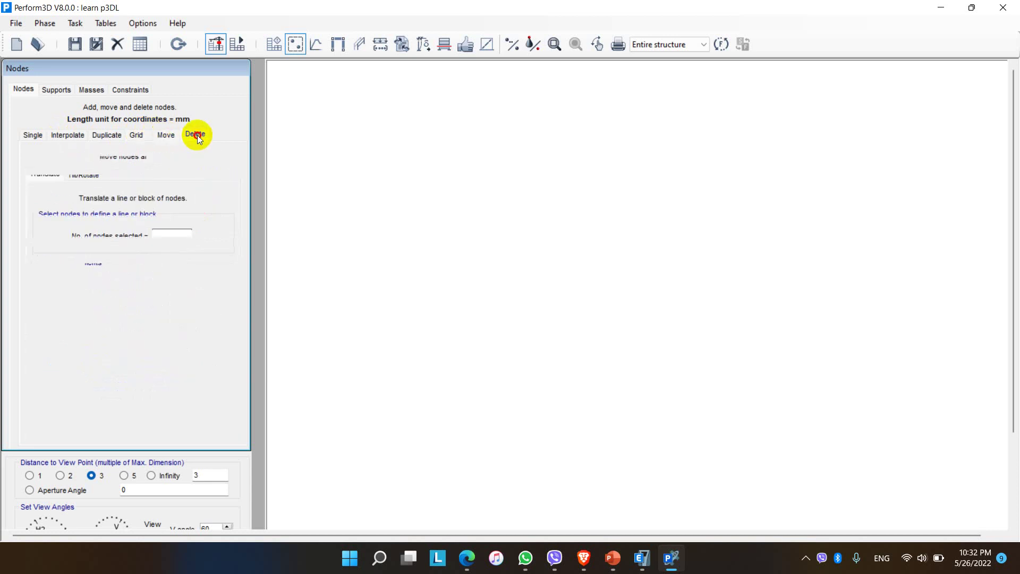
pyautogui.click(34, 136)
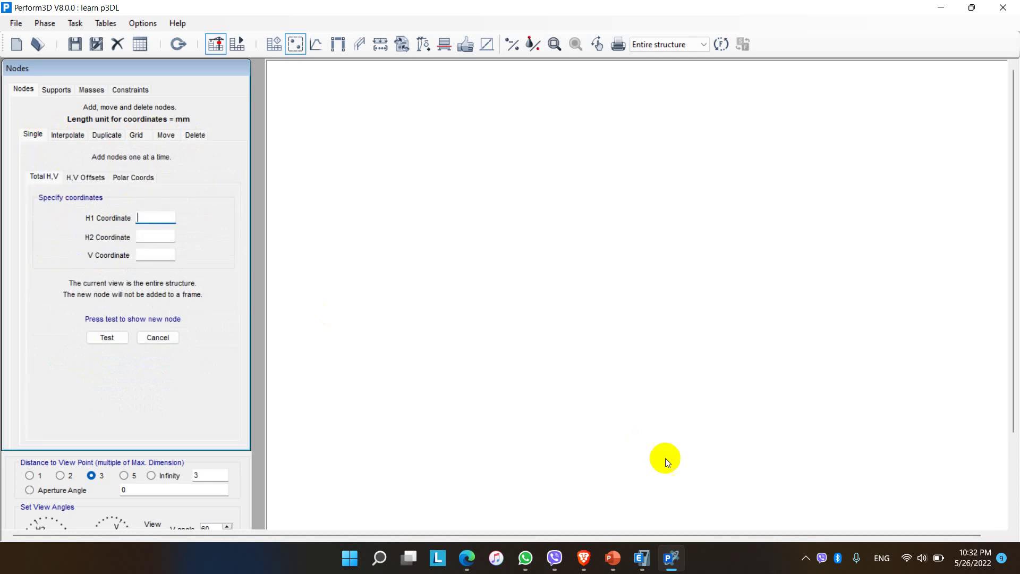
# Step: In ETABS, read column C16's base coordinates (450, 119.9 mm), then return to Perform3D
pyautogui.click(642, 557)
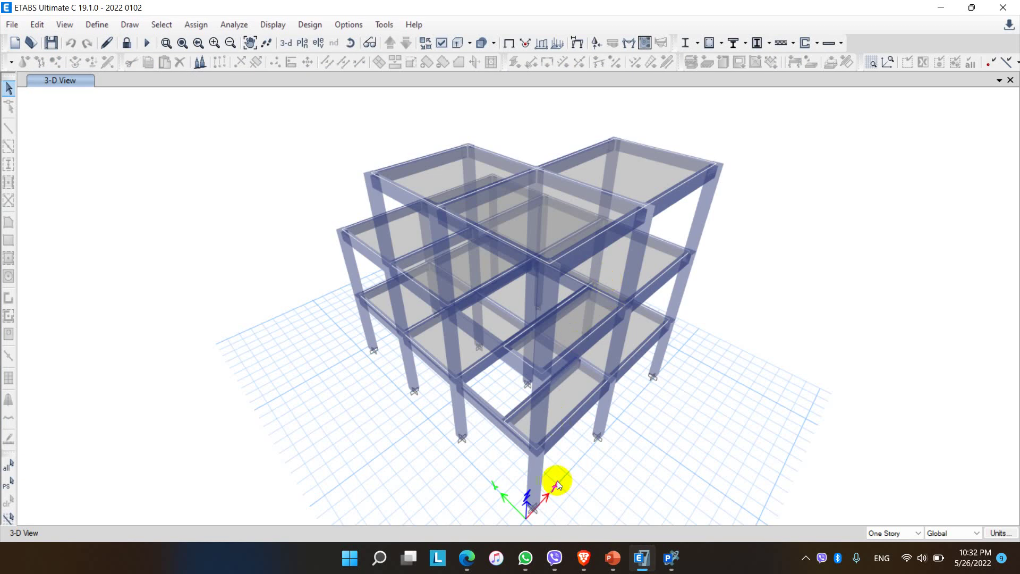
pyautogui.click(534, 476)
pyautogui.rightClick(535, 476)
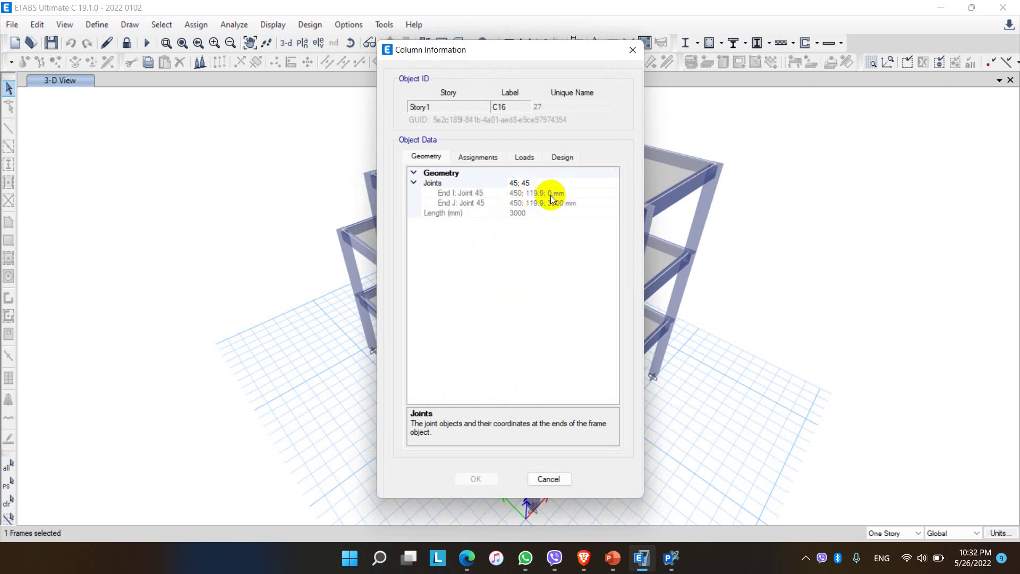
pyautogui.click(679, 561)
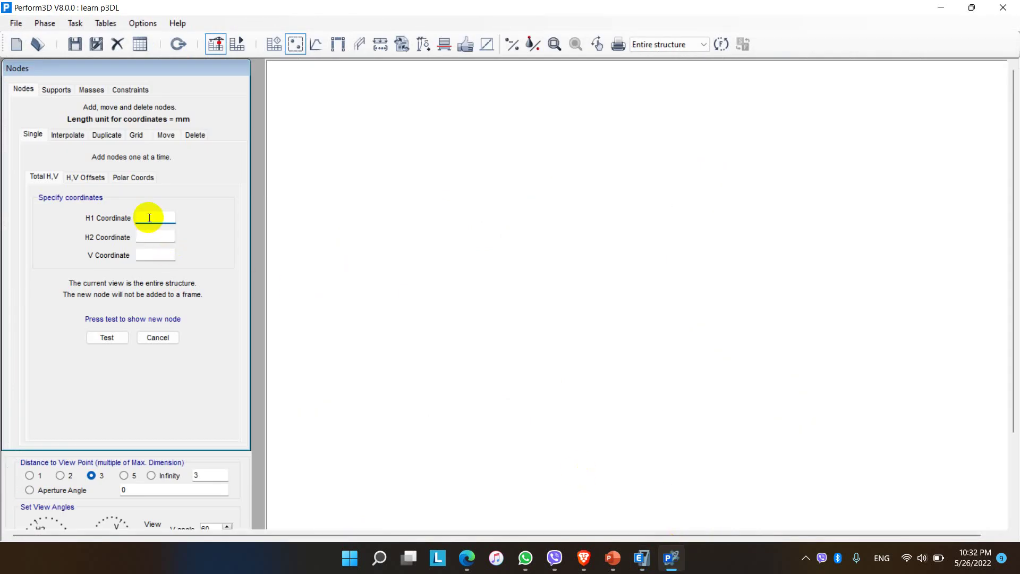
# Step: Add a single node at H1 450, H2 119.9, V 0 mm, testing it before accepting
pyautogui.click(149, 218)
pyautogui.write('450')
pyautogui.click(155, 237)
pyautogui.write('119.9')
pyautogui.click(159, 254)
pyautogui.write('0')
pyautogui.click(106, 337)
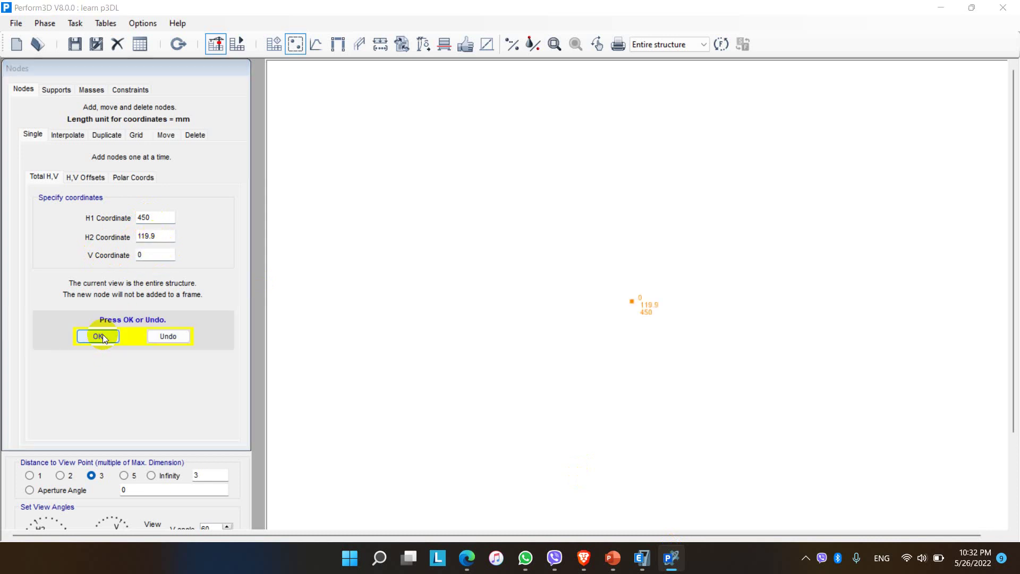
pyautogui.click(105, 336)
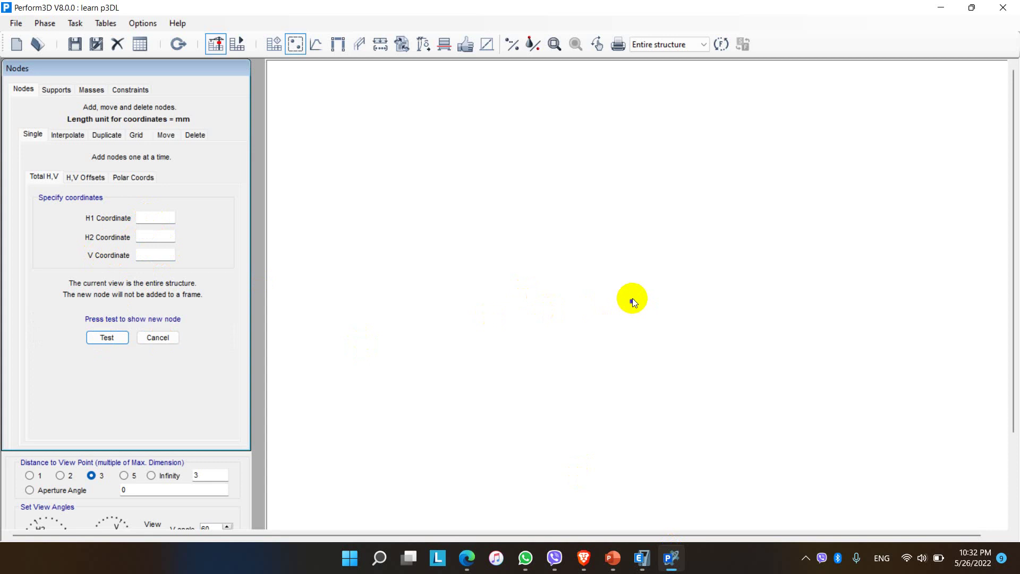
# Step: In ETABS, close C16's info and read column C17's coordinates (3950, 119.9 mm), then return
pyautogui.click(651, 559)
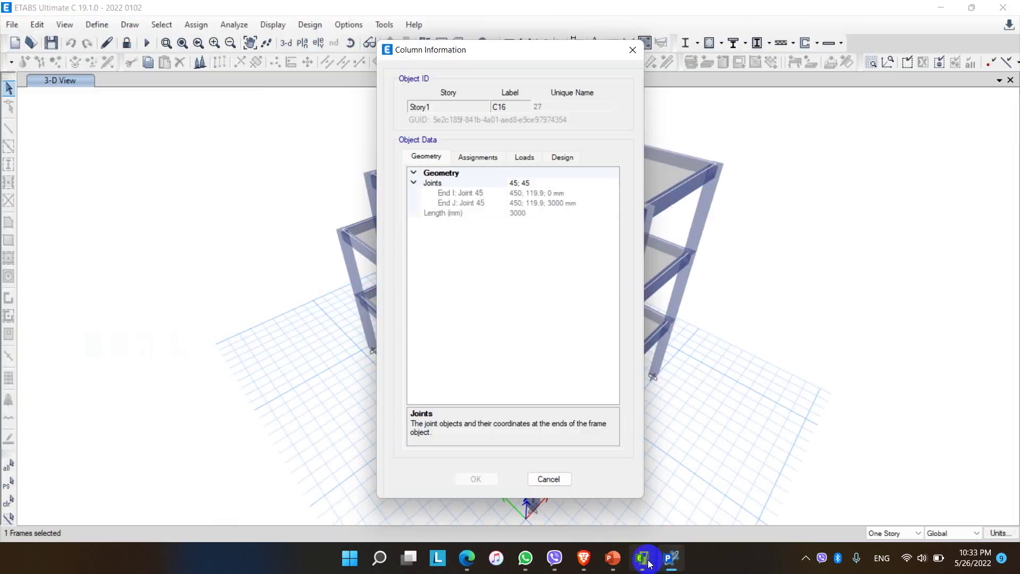
pyautogui.click(549, 479)
pyautogui.rightClick(604, 413)
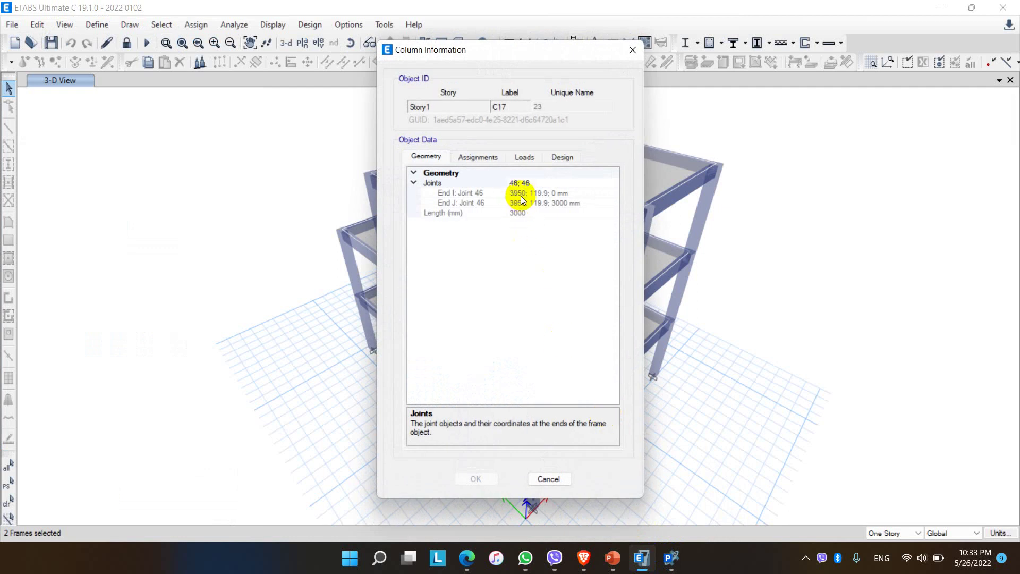
pyautogui.click(671, 558)
# Step: Add a base node at H1 3950, H2 119.9, V 0 mm
pyautogui.click(148, 217)
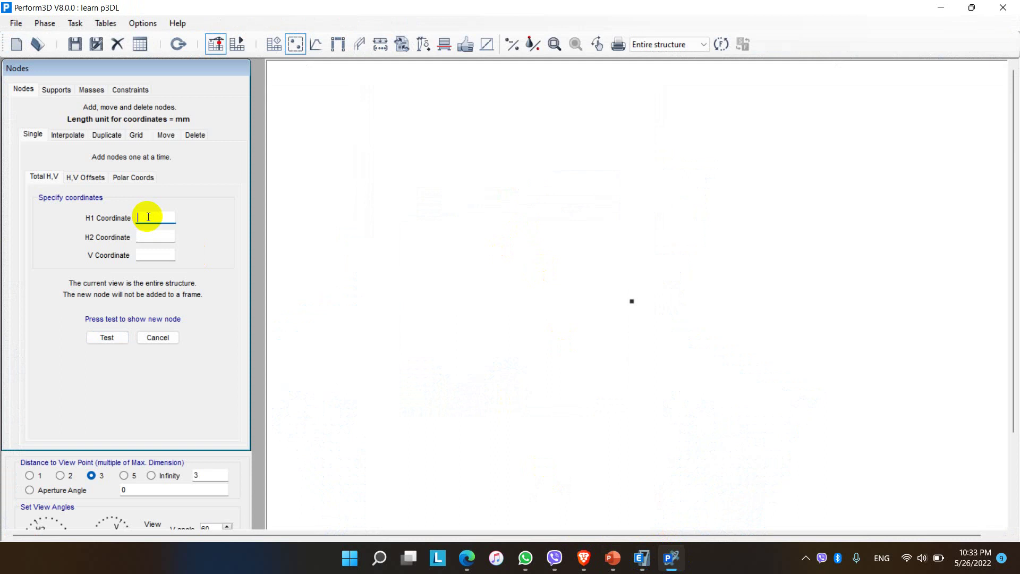
pyautogui.write('3950')
pyautogui.click(152, 232)
pyautogui.write('119.9')
pyautogui.click(153, 255)
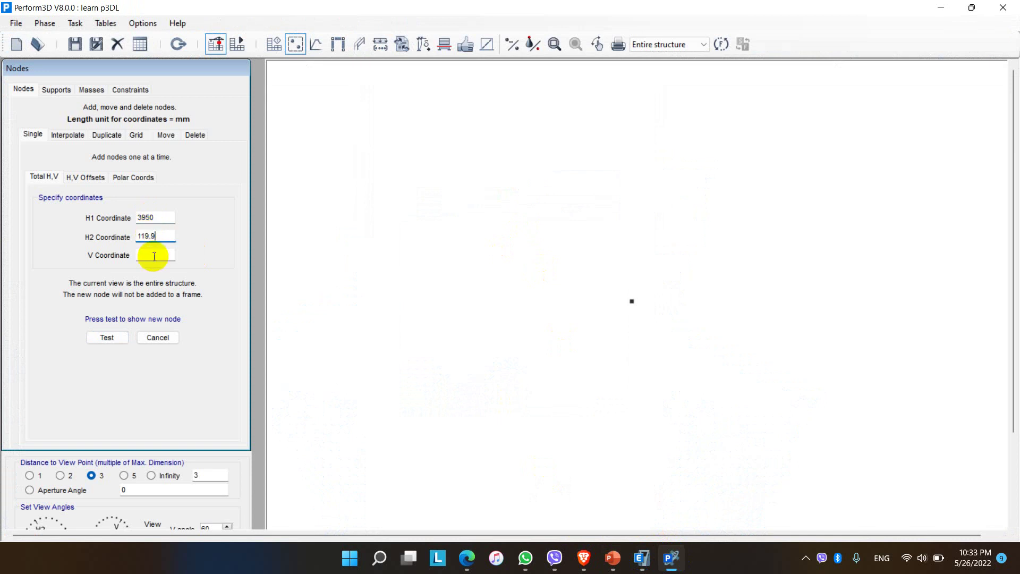
pyautogui.write('0')
pyautogui.click(108, 337)
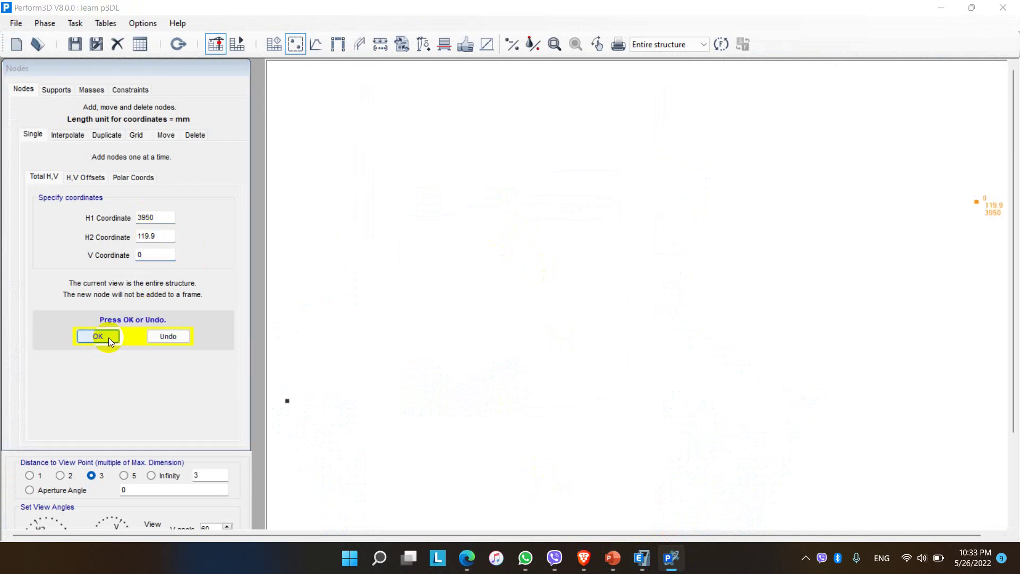
pyautogui.click(109, 337)
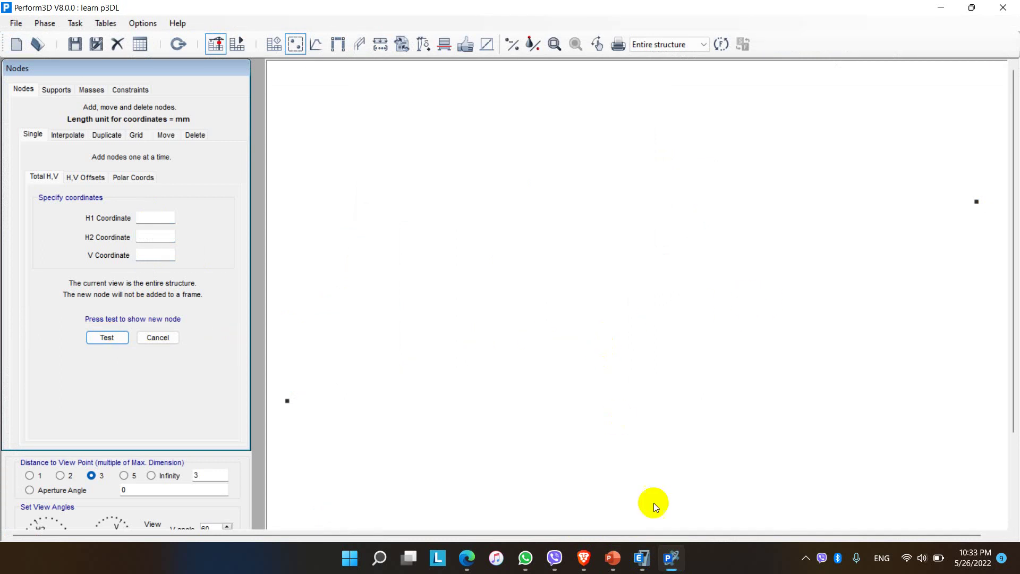
# Step: Look up column C18's base coordinates in ETABS, then return to Perform3D
pyautogui.click(642, 558)
pyautogui.click(562, 479)
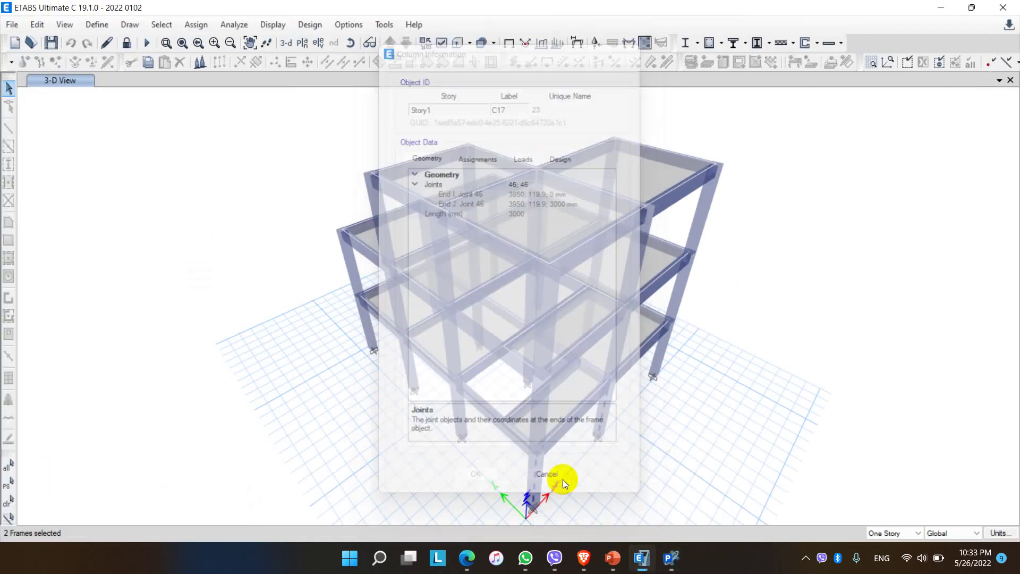
pyautogui.rightClick(660, 355)
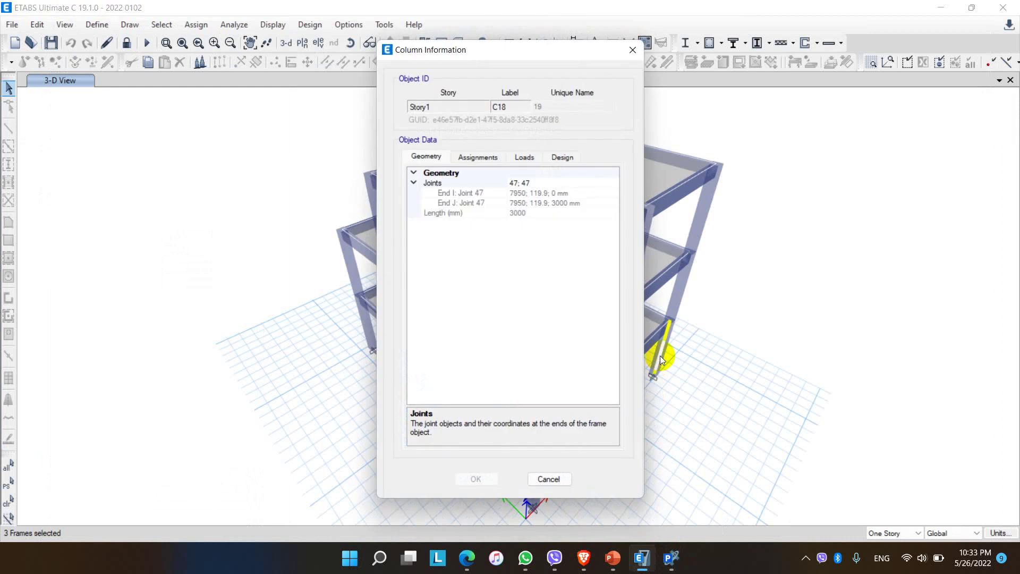
pyautogui.click(550, 479)
pyautogui.click(671, 562)
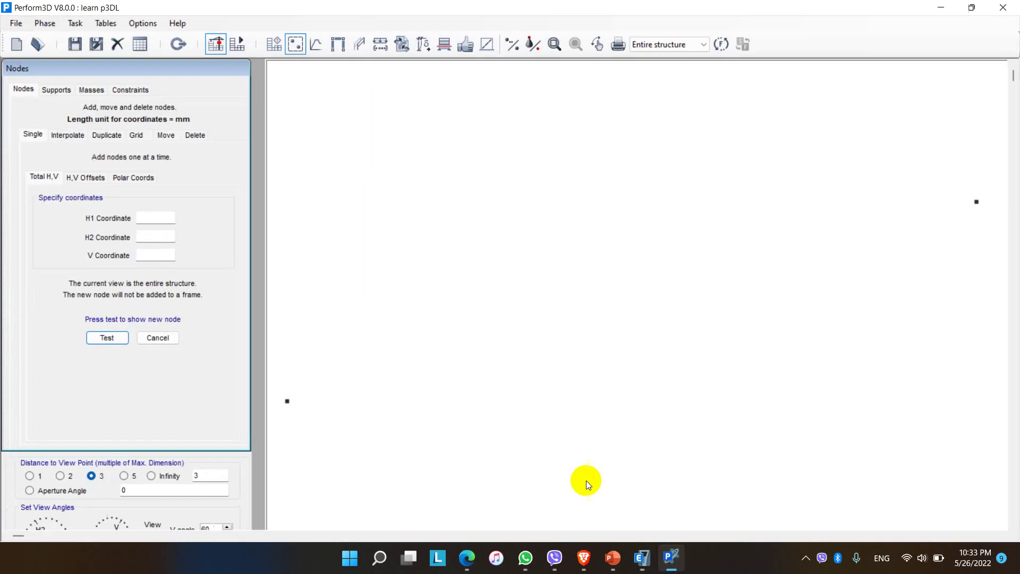
# Step: Add a third base node at H1 7950, H2 119.9, V 0 mm
pyautogui.click(154, 217)
pyautogui.write('7950')
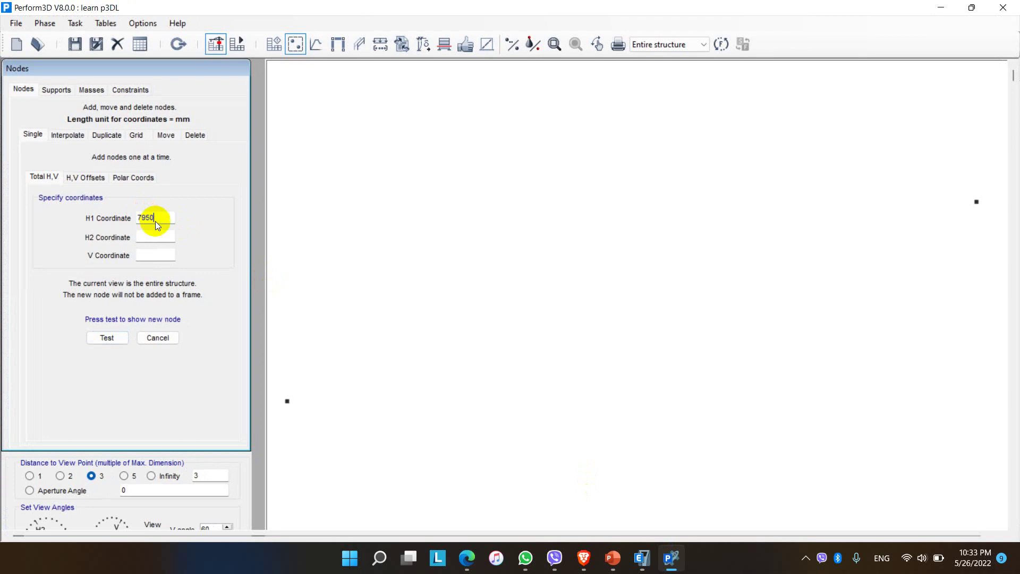
pyautogui.click(158, 236)
pyautogui.write('119.9')
pyautogui.click(157, 256)
pyautogui.write('0')
pyautogui.click(111, 340)
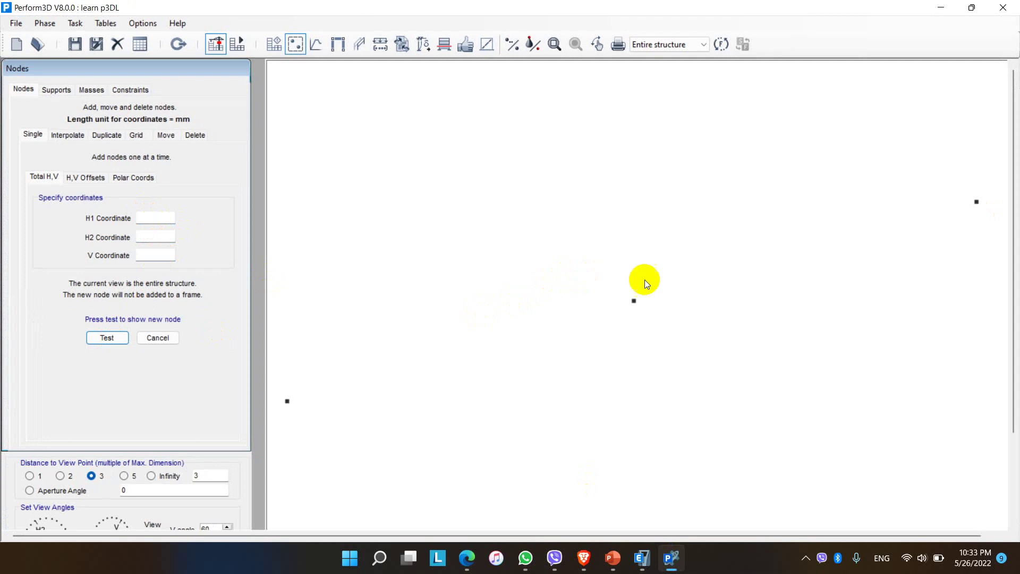
# Step: Rotate the view to 3D and box-select the lower-left, middle and upper-right base nodes for duplication
pyautogui.scroll(-1, 645, 279)
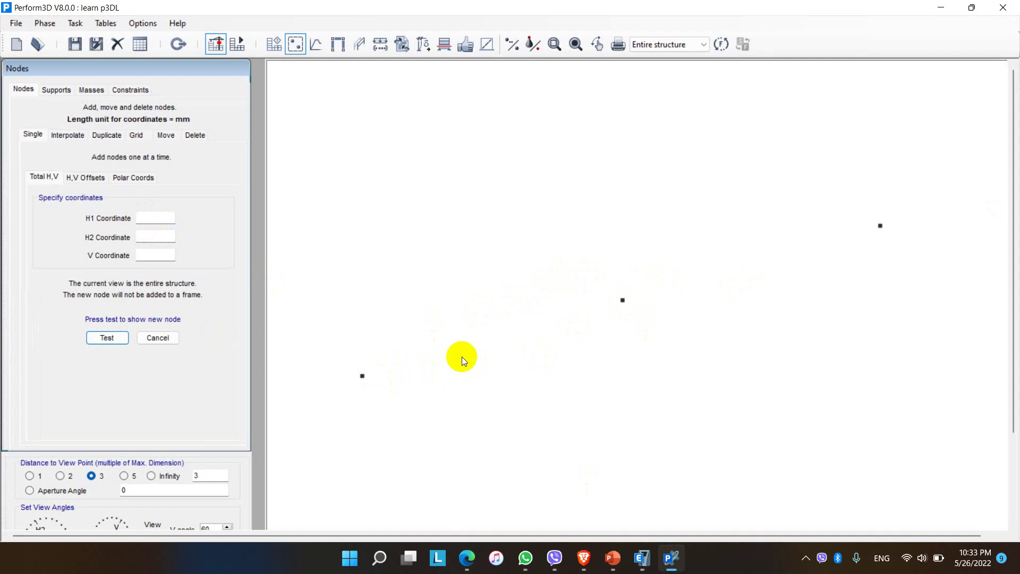
pyautogui.moveTo(461, 356); pyautogui.dragTo(669, 283)
pyautogui.click(106, 135)
pyautogui.moveTo(405, 324); pyautogui.dragTo(498, 396)
pyautogui.moveTo(571, 280); pyautogui.dragTo(673, 375)
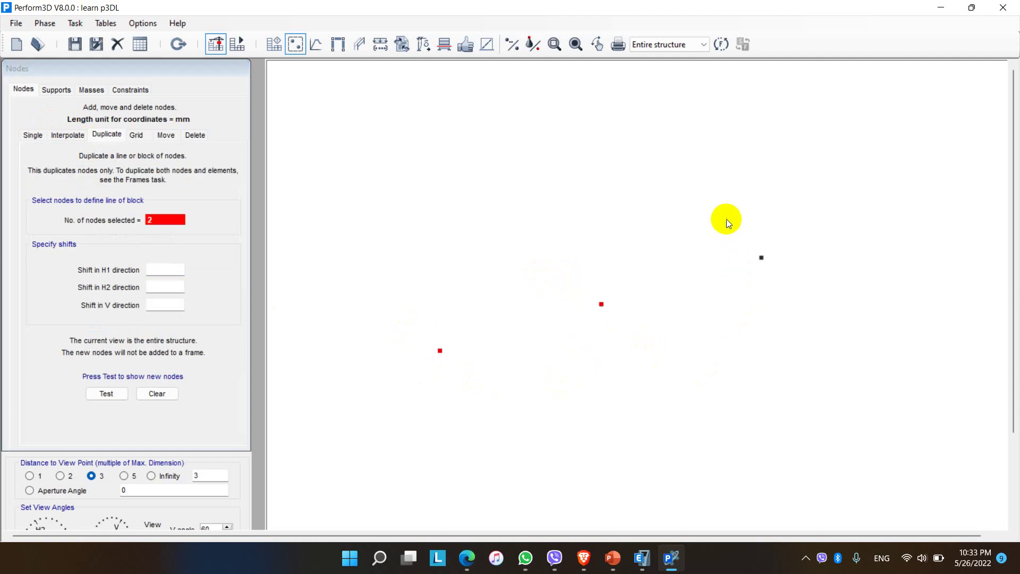
pyautogui.moveTo(726, 219); pyautogui.dragTo(801, 314)
# Step: Read column C15's base coordinates in ETABS (450, 3569.9, 0 mm) and return to Perform3D
pyautogui.click(643, 558)
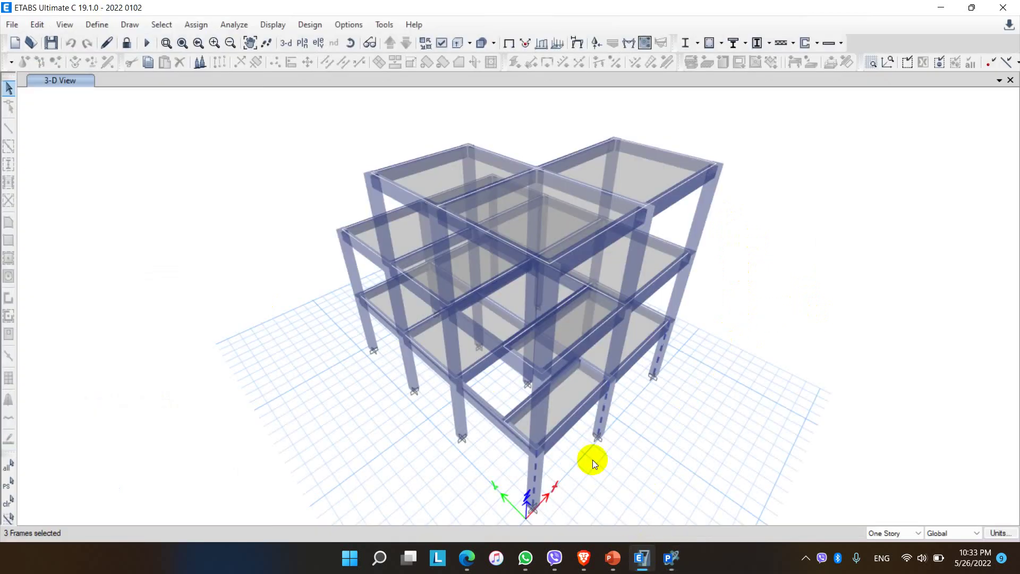
pyautogui.rightClick(459, 416)
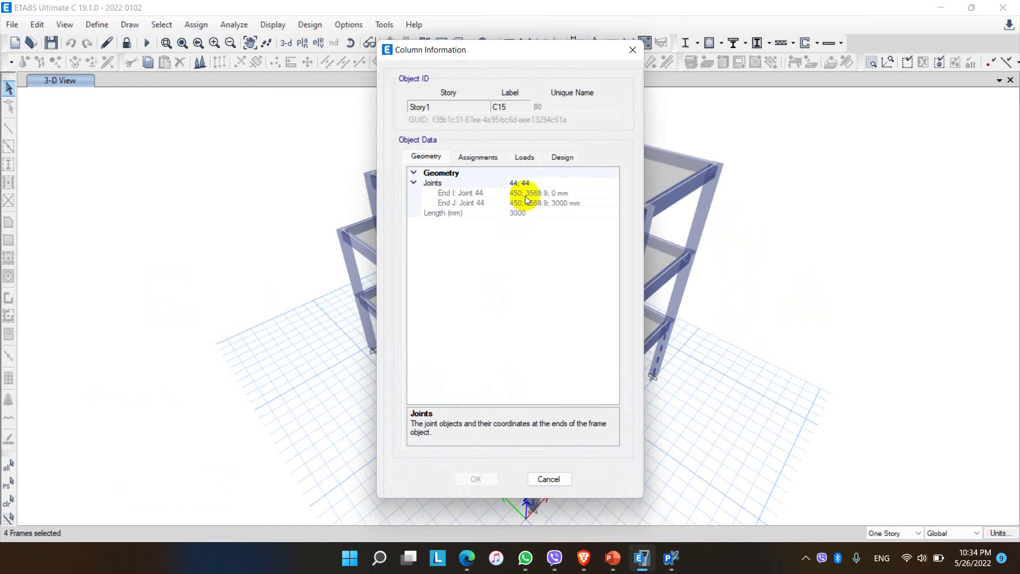
pyautogui.click(670, 557)
# Step: Duplicate the three base nodes with shifts H1 0, H2 3569.9, V 0 mm
pyautogui.click(167, 286)
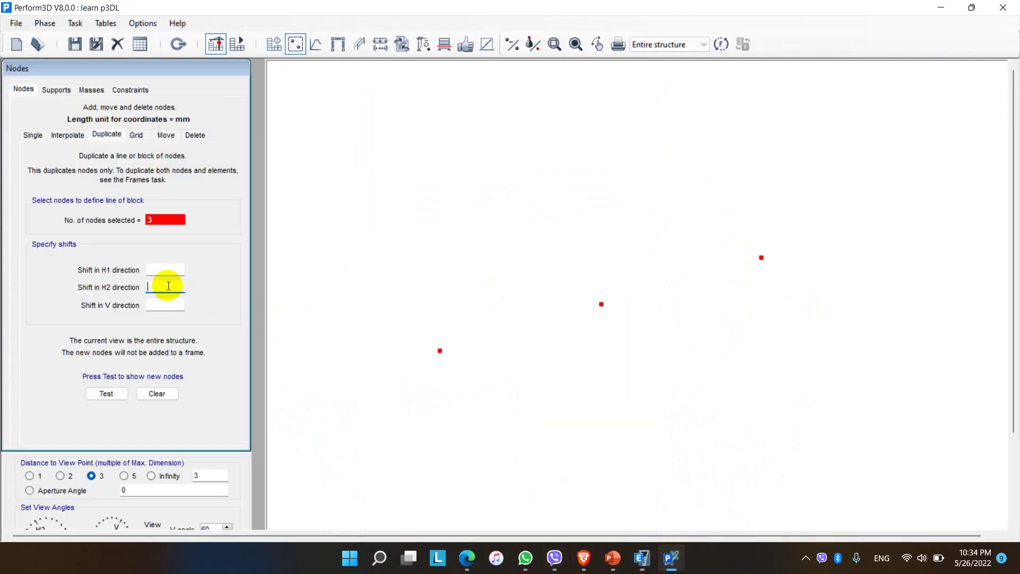
pyautogui.write('3569.9')
pyautogui.click(161, 269)
pyautogui.click(162, 307)
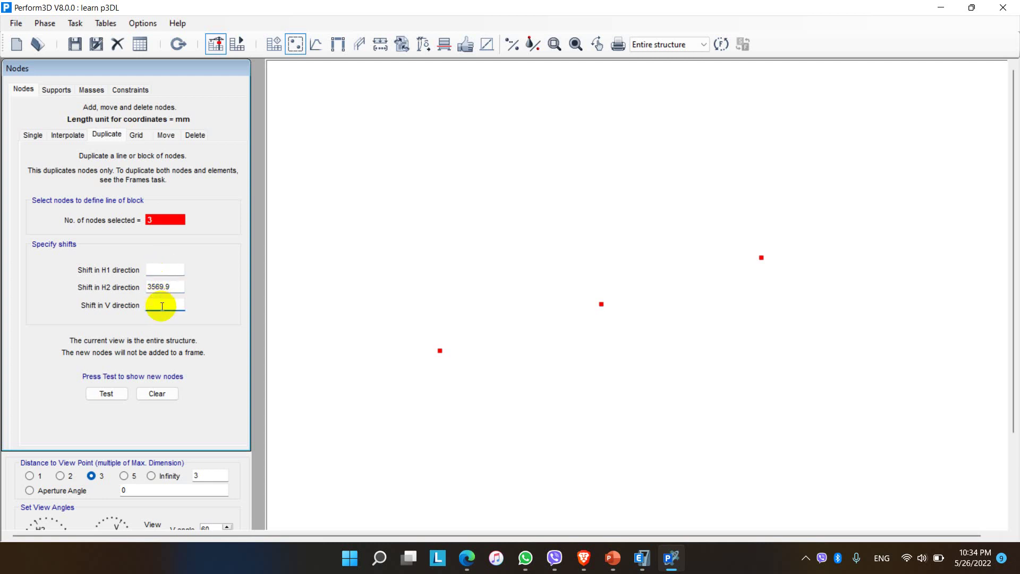
pyautogui.click(108, 393)
pyautogui.click(113, 395)
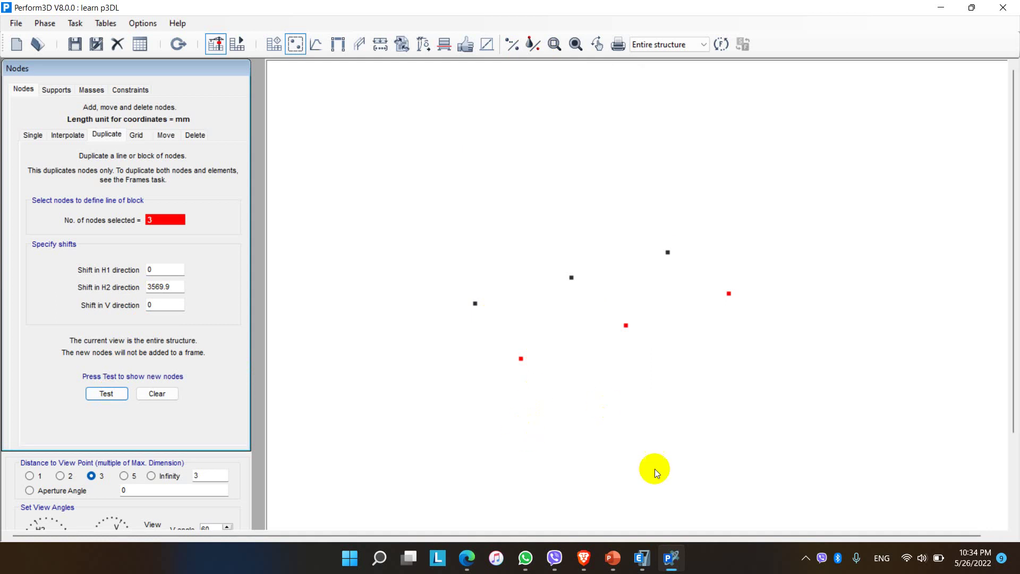
# Step: Check column C1's base coordinates in ETABS (450, 6569.9, 0 mm) and return to Perform3D
pyautogui.click(642, 558)
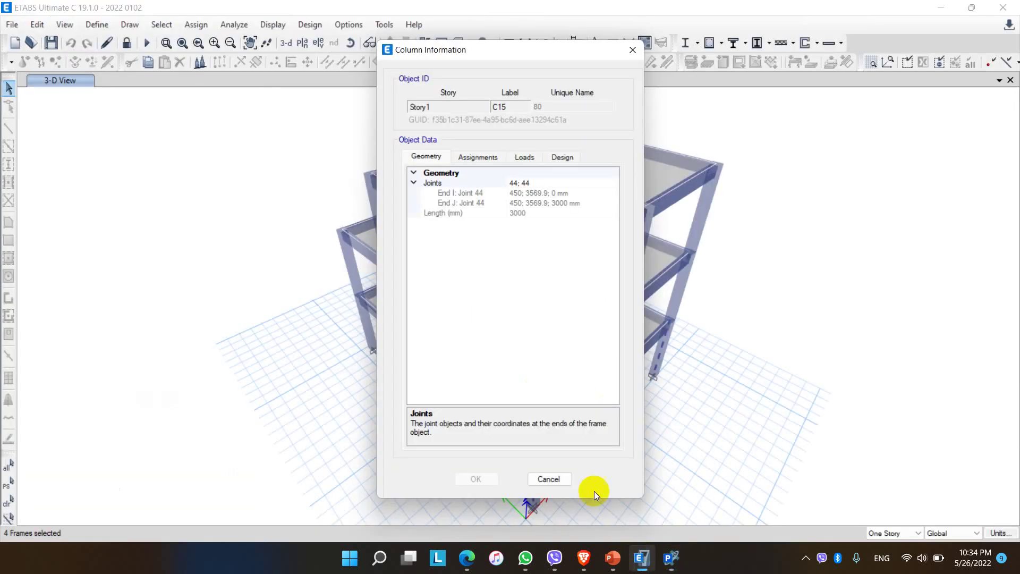
pyautogui.click(550, 480)
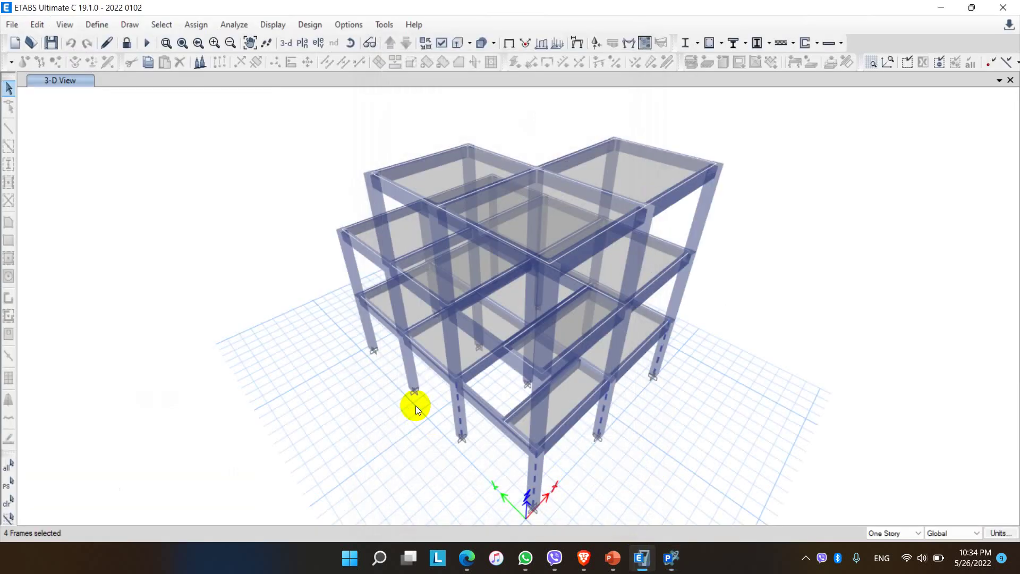
pyautogui.rightClick(413, 369)
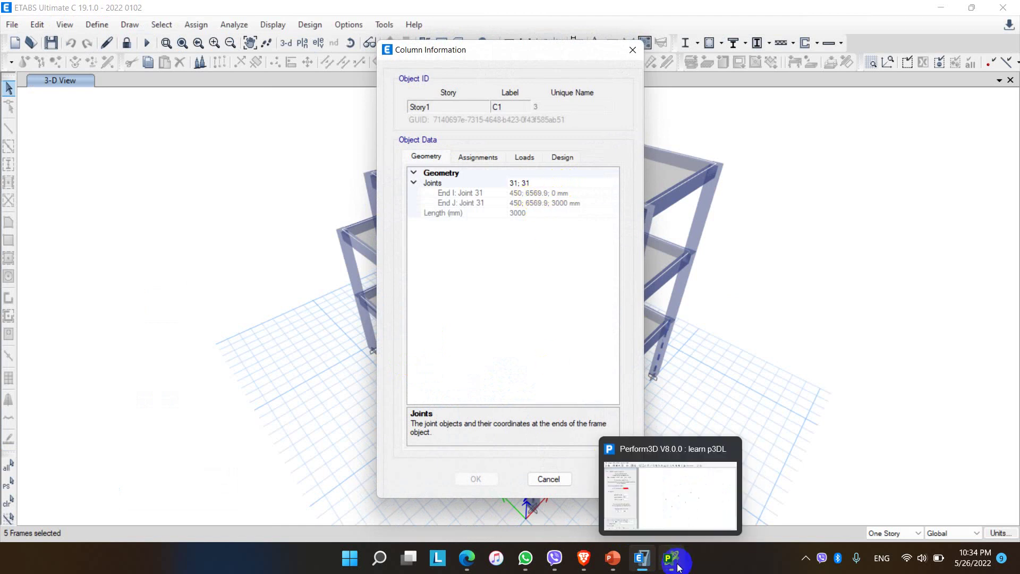
pyautogui.click(659, 546)
# Step: Preview node copies with the H2 shift changed to 6569.9 mm
pyautogui.moveTo(171, 286); pyautogui.dragTo(119, 288)
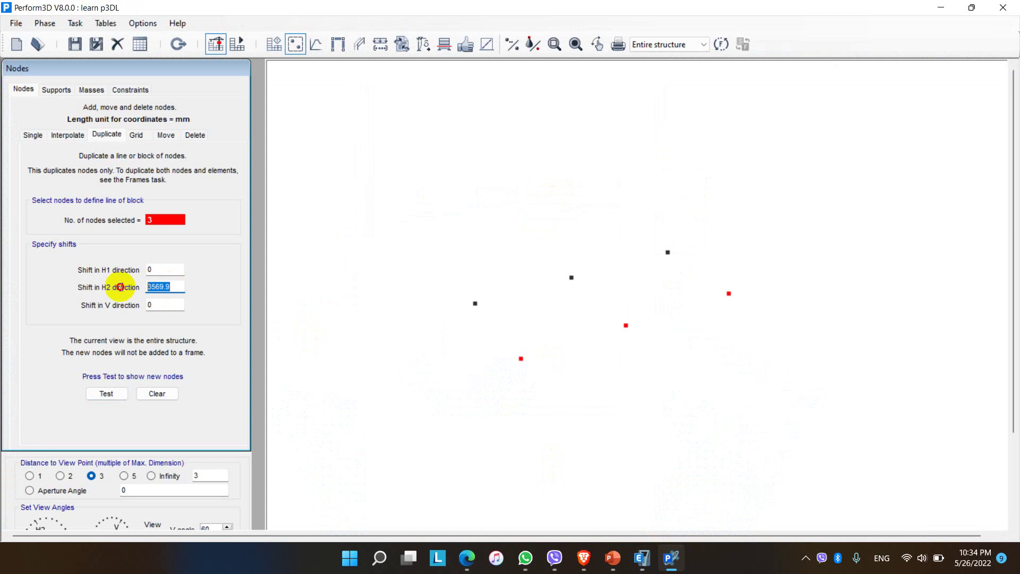
pyautogui.write('6569.9')
pyautogui.click(104, 394)
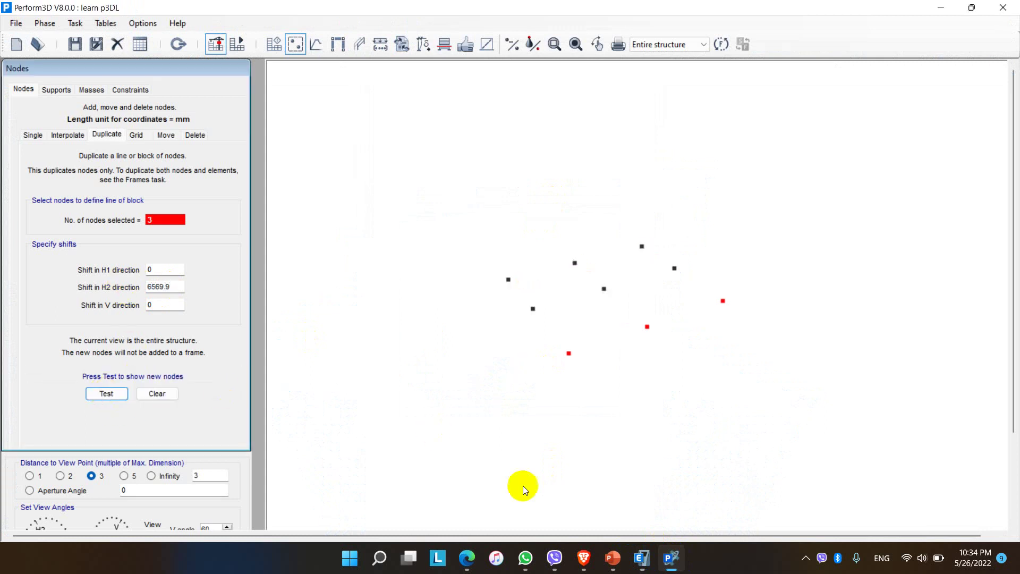
# Step: Look up column C2's coordinates in ETABS and return to Perform3D
pyautogui.click(642, 558)
pyautogui.click(549, 479)
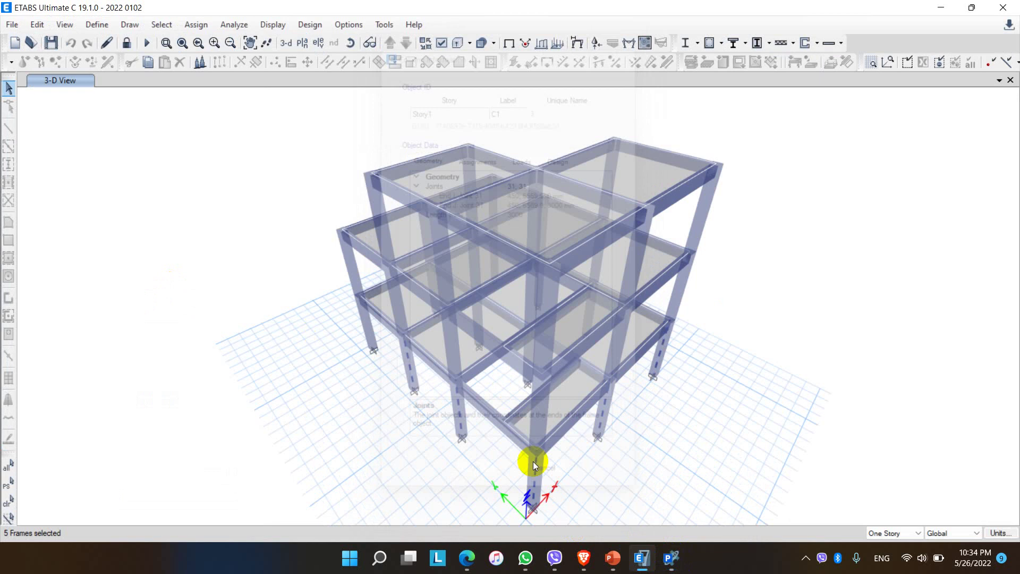
pyautogui.rightClick(370, 339)
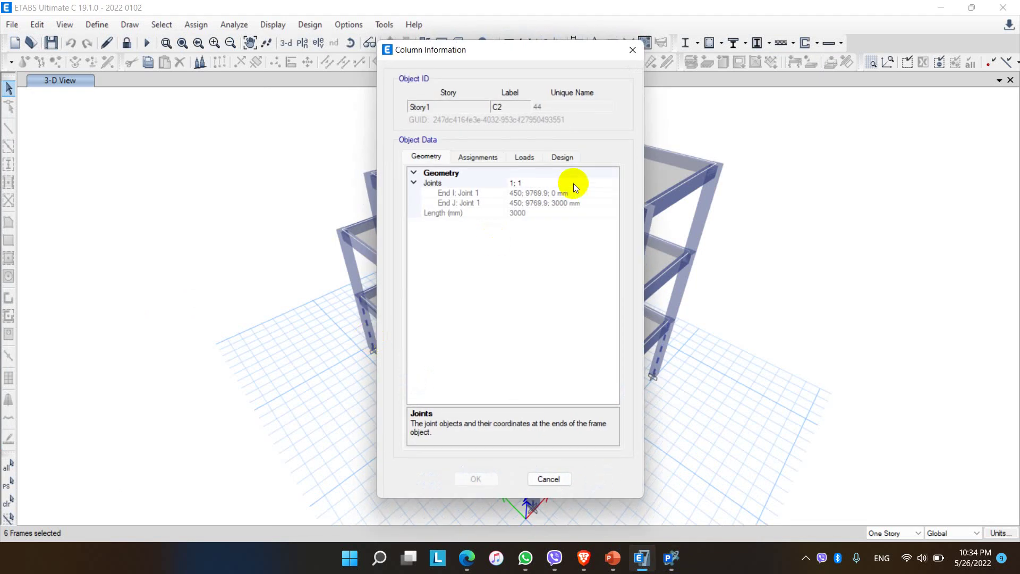
pyautogui.click(671, 558)
# Step: Copy the three nodes with an H2 shift of 9769.9 mm, then clear the selection
pyautogui.moveTo(180, 287); pyautogui.dragTo(129, 288)
pyautogui.write('9')
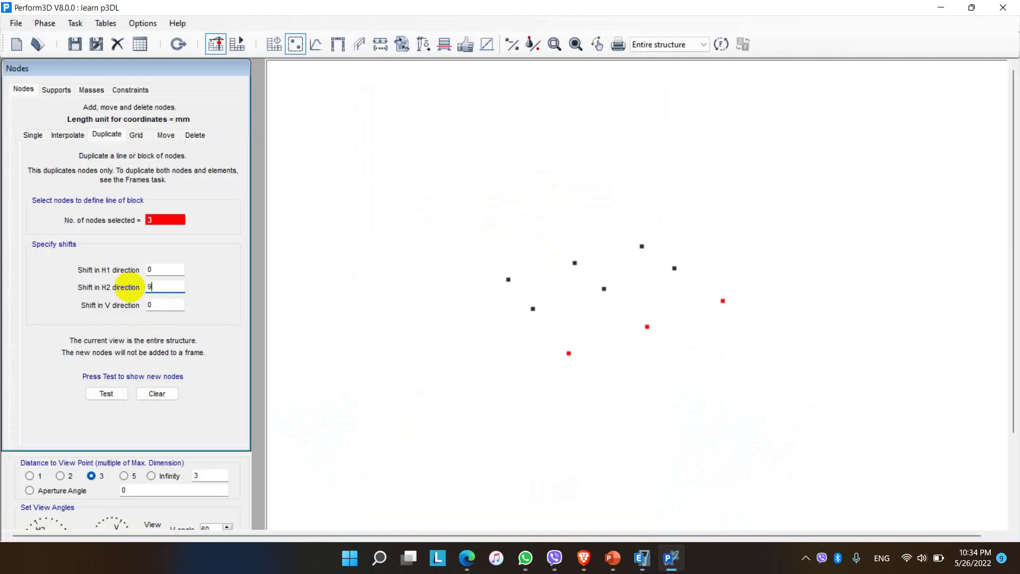
pyautogui.write('769.9')
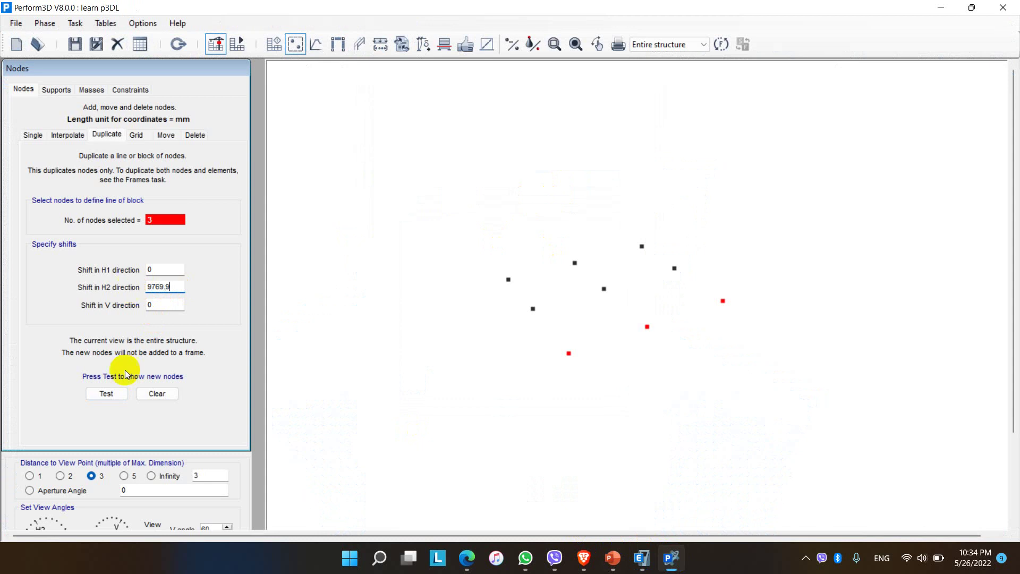
pyautogui.click(106, 394)
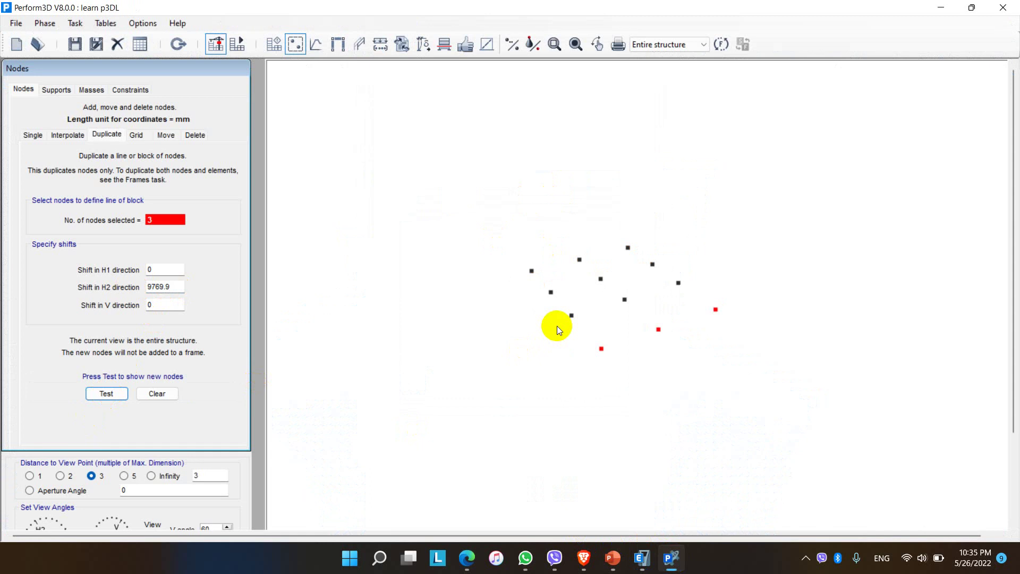
pyautogui.click(153, 394)
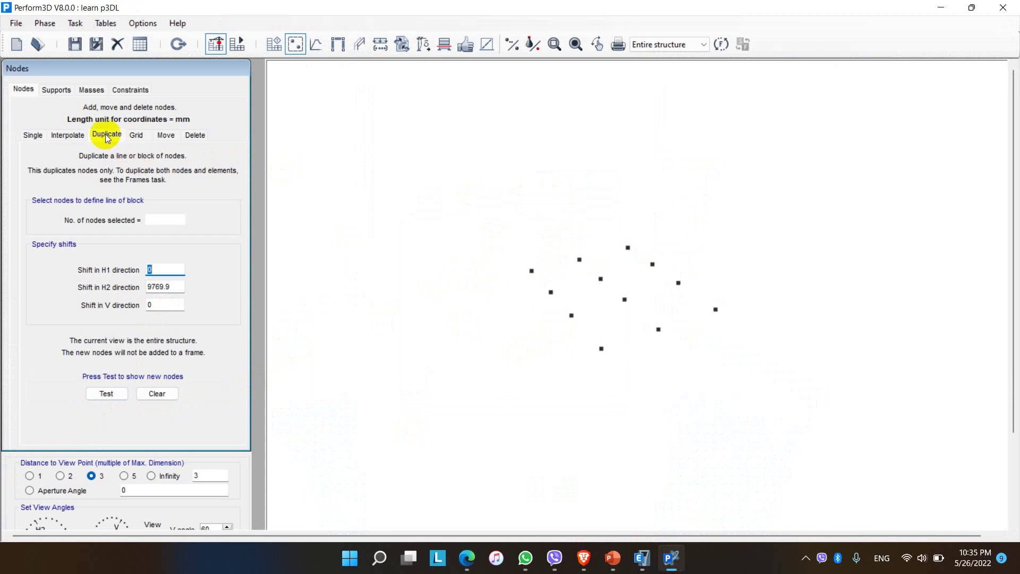
# Step: Copy all 12 plan nodes upward with H2 shift 0 and V shift 3000 mm
pyautogui.moveTo(478, 187); pyautogui.dragTo(801, 392)
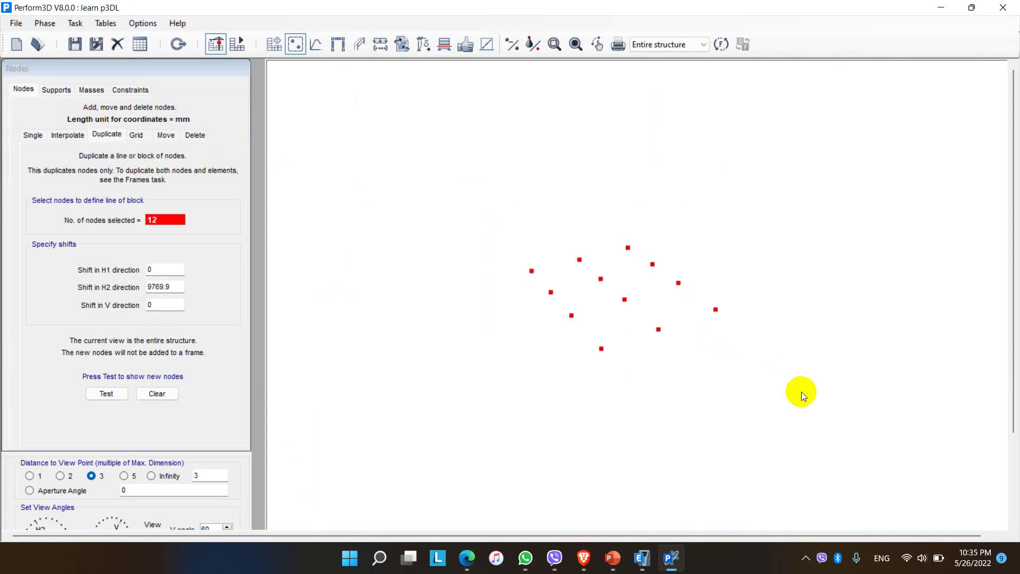
pyautogui.moveTo(180, 283); pyautogui.dragTo(118, 288)
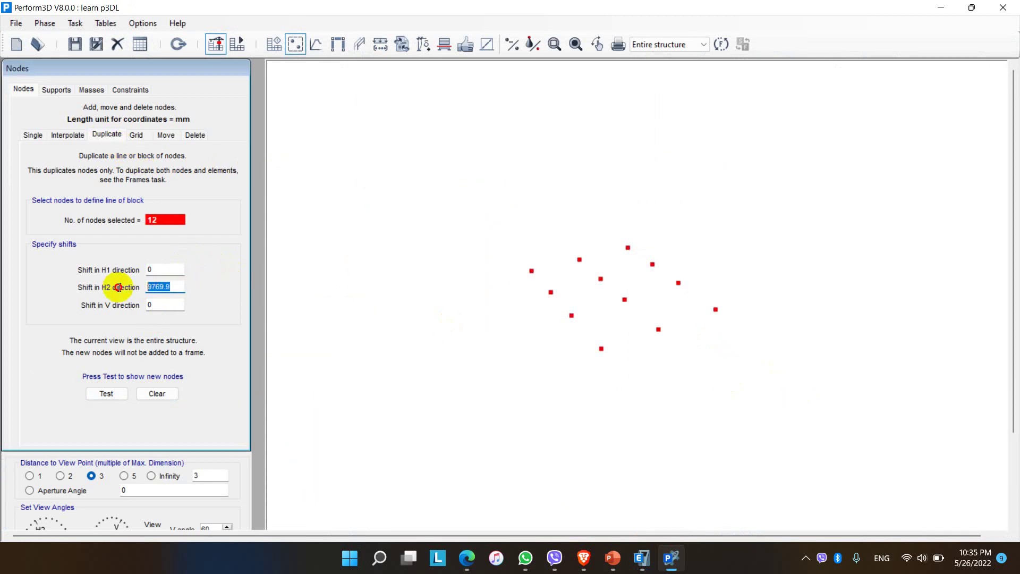
pyautogui.write('0')
pyautogui.doubleClick(147, 305)
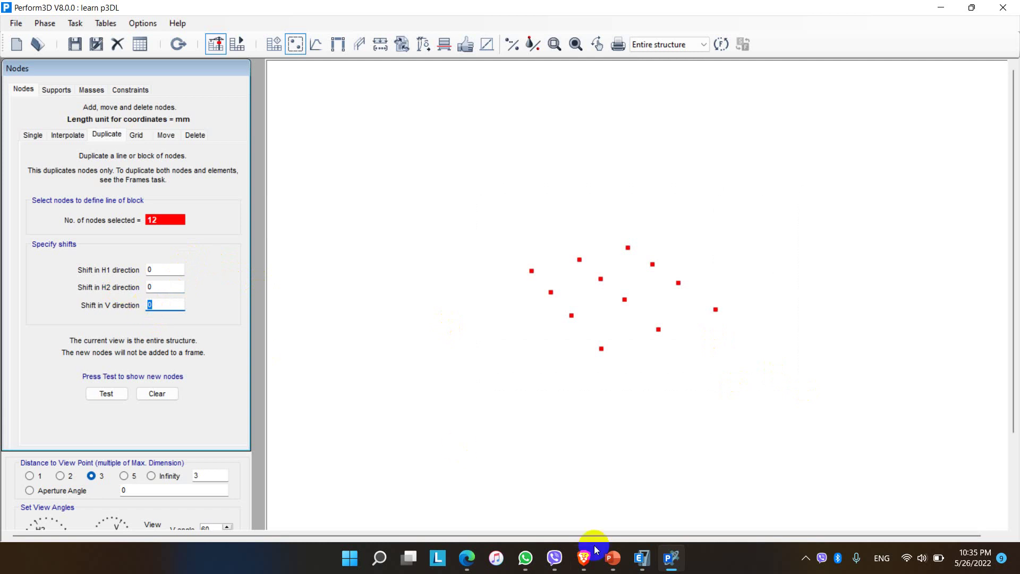
pyautogui.click(647, 562)
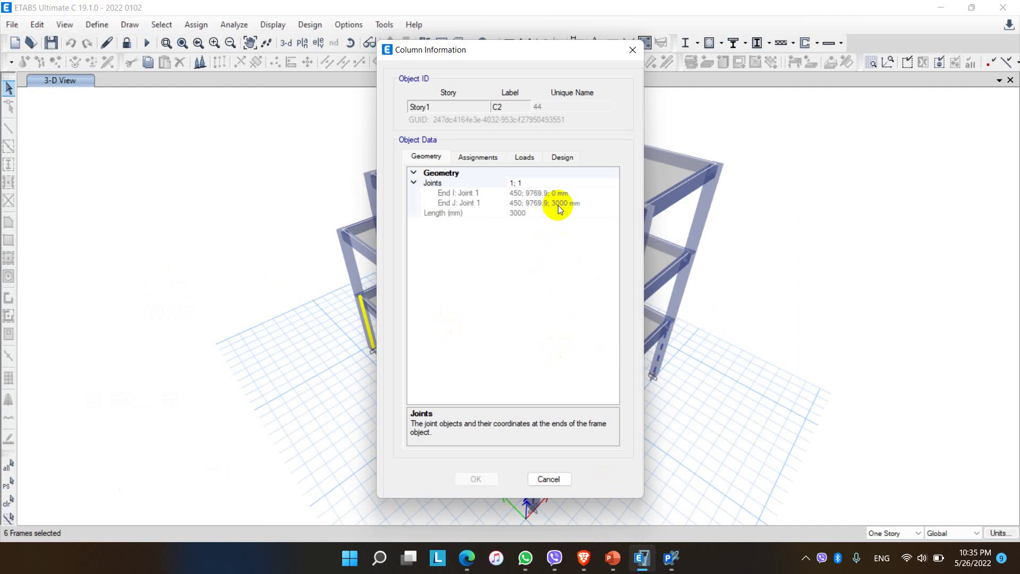
pyautogui.click(672, 558)
pyautogui.click(164, 309)
pyautogui.write('3')
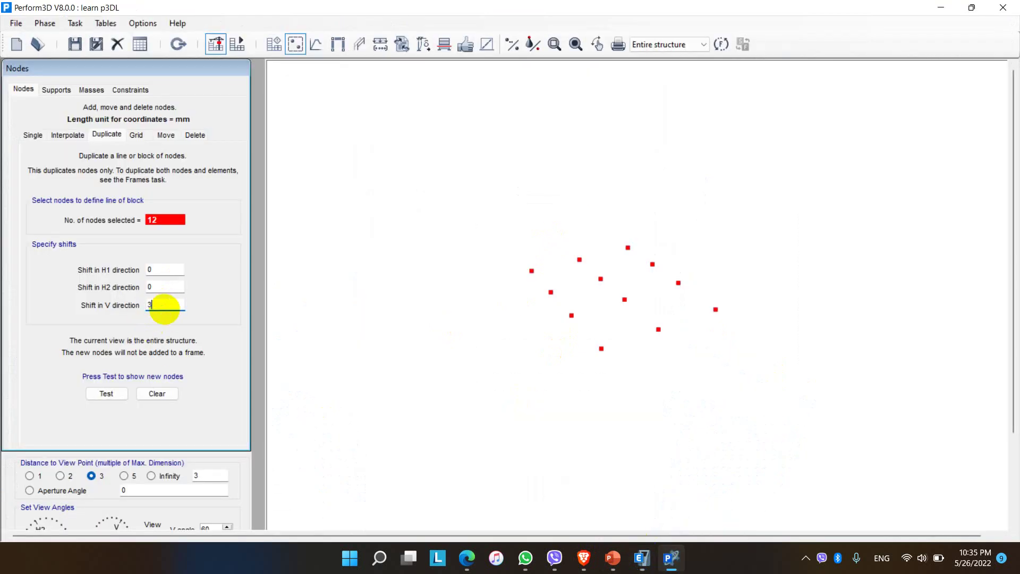
pyautogui.write('000')
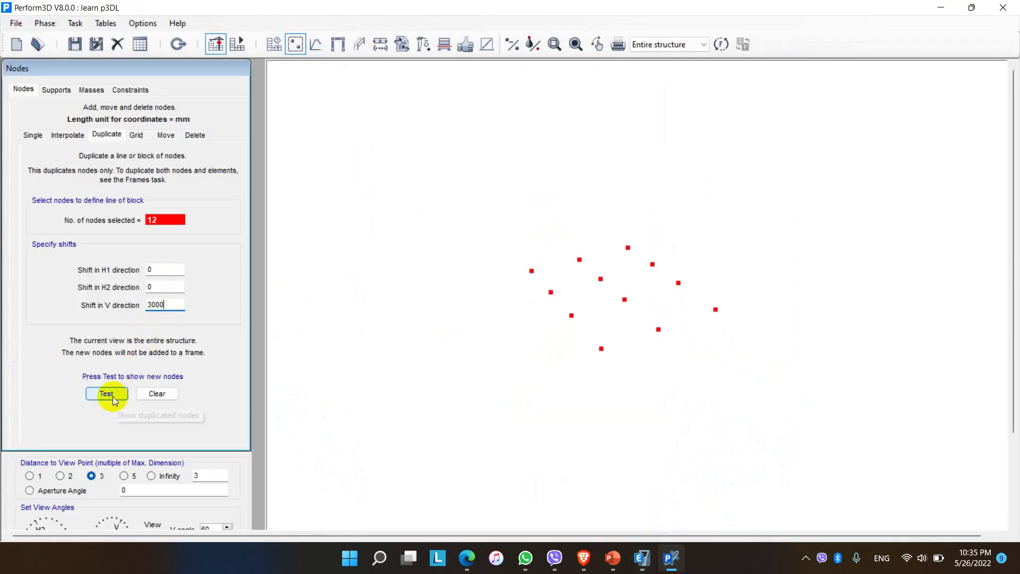
pyautogui.click(113, 397)
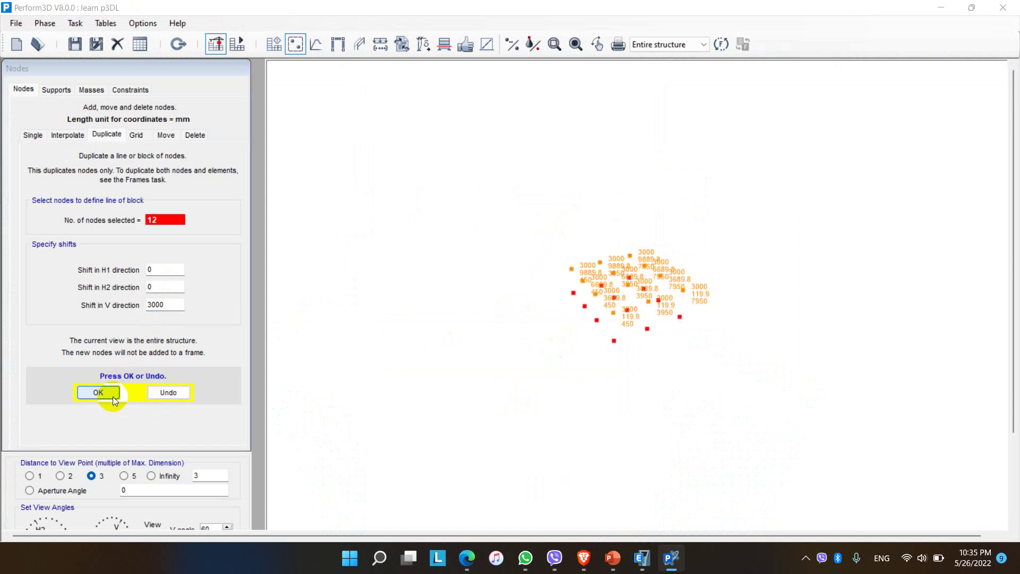
pyautogui.click(100, 393)
# Step: Add node copies at V shifts of 6000 and 9000 mm, then clear the selection
pyautogui.moveTo(179, 305); pyautogui.dragTo(130, 307)
pyautogui.write('6000')
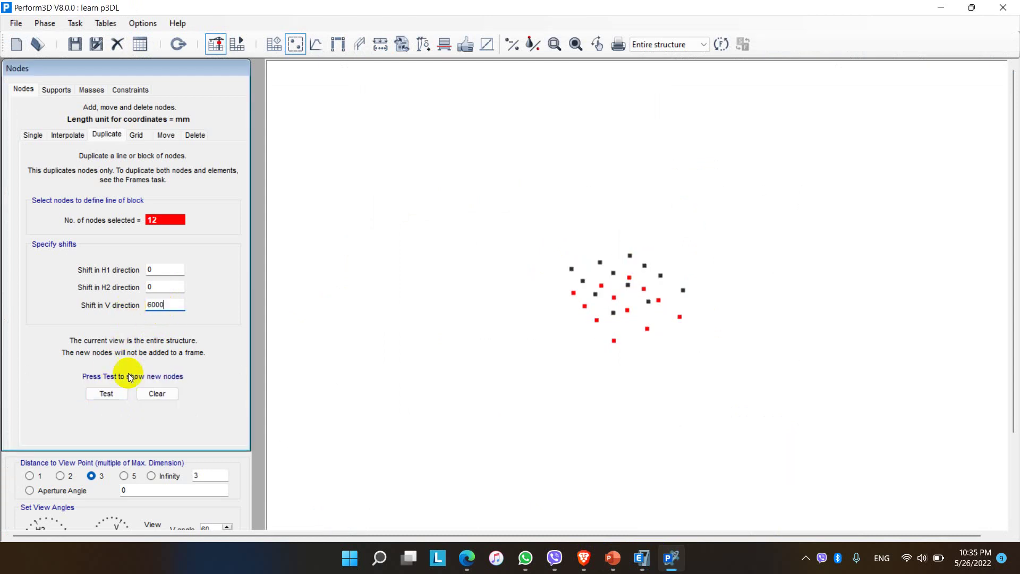
pyautogui.click(113, 396)
pyautogui.click(171, 306)
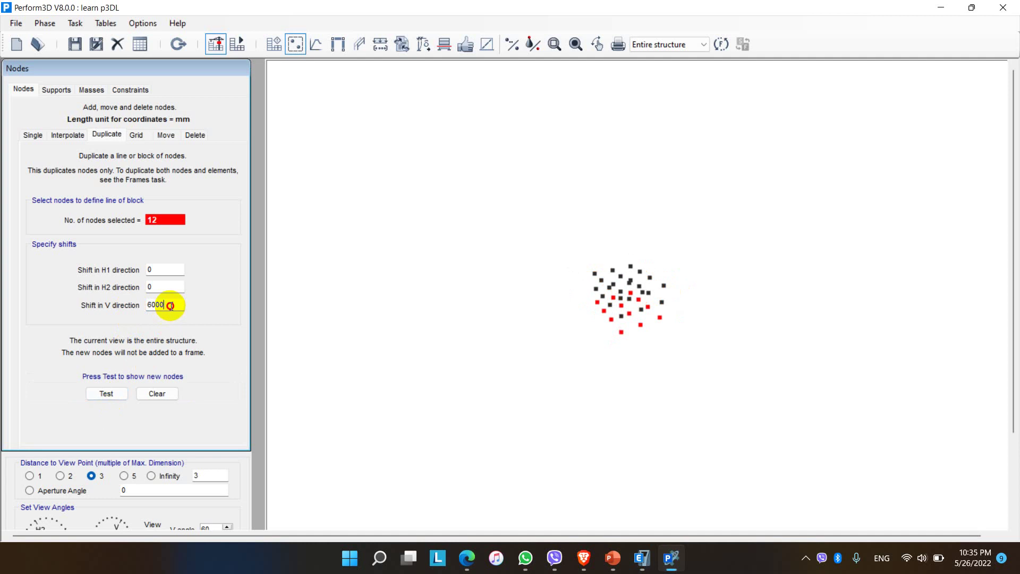
pyautogui.moveTo(171, 306); pyautogui.dragTo(136, 305)
pyautogui.write('90')
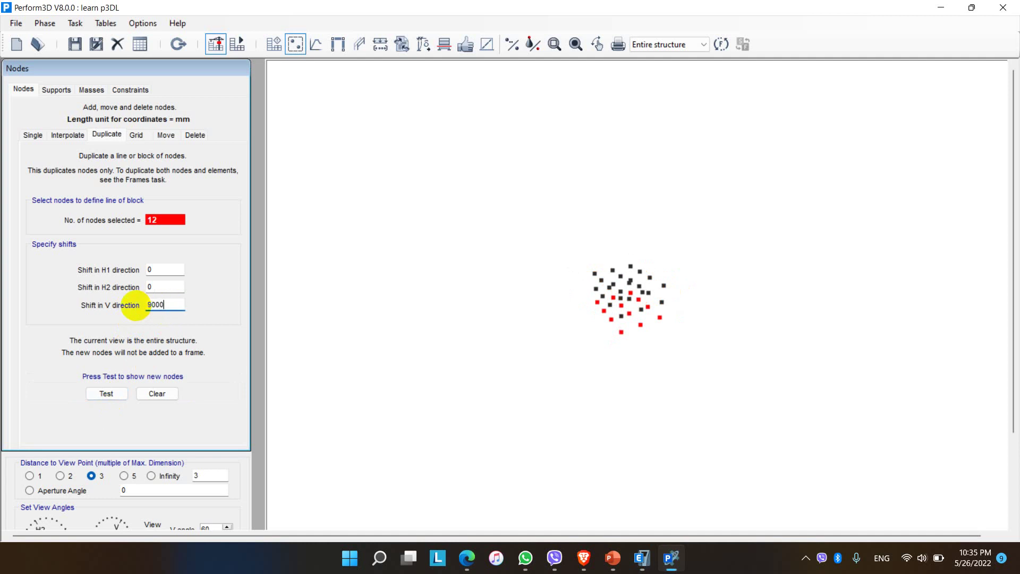
pyautogui.write('00')
pyautogui.click(108, 393)
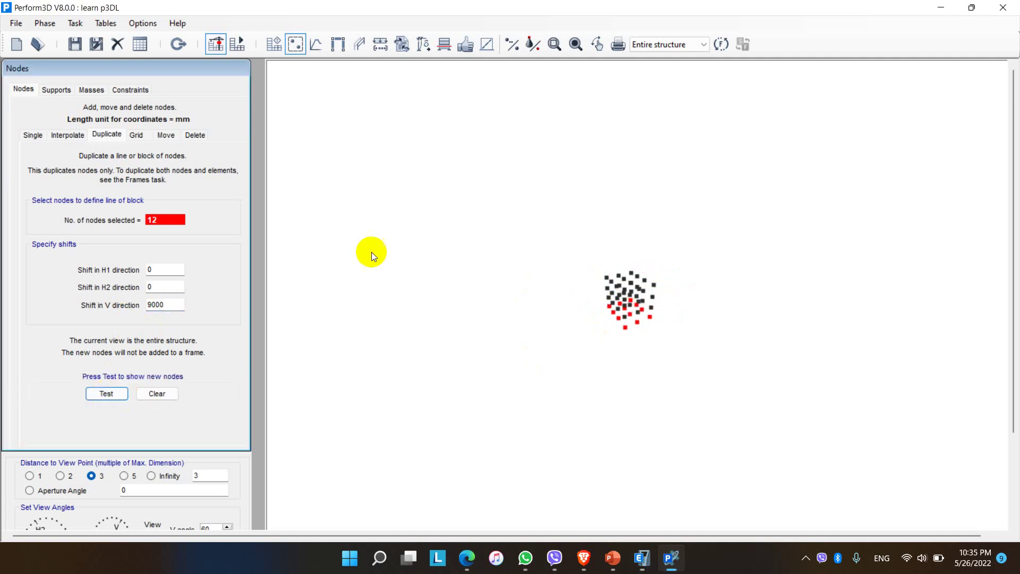
pyautogui.click(160, 393)
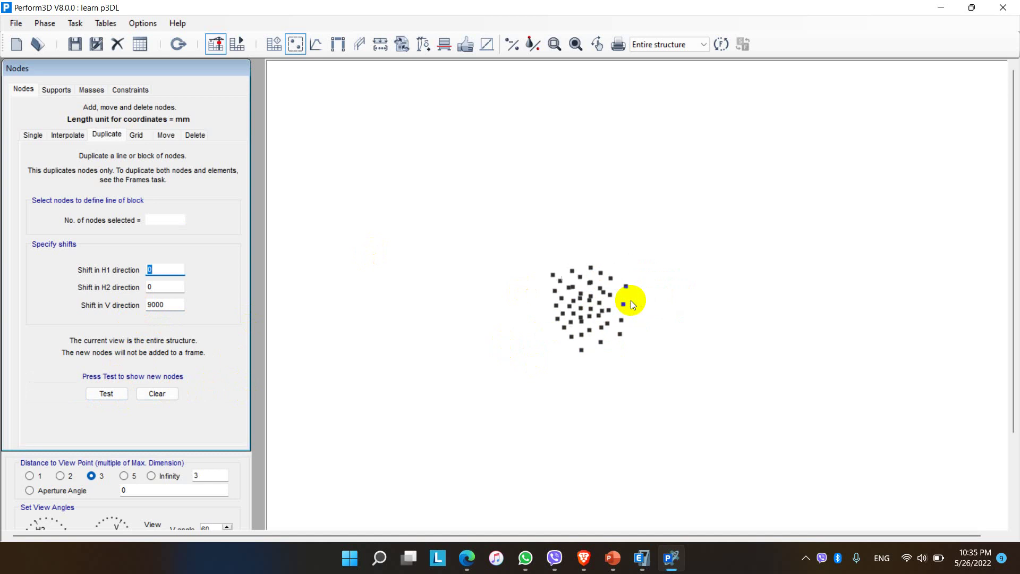
pyautogui.scroll(2, 629, 294)
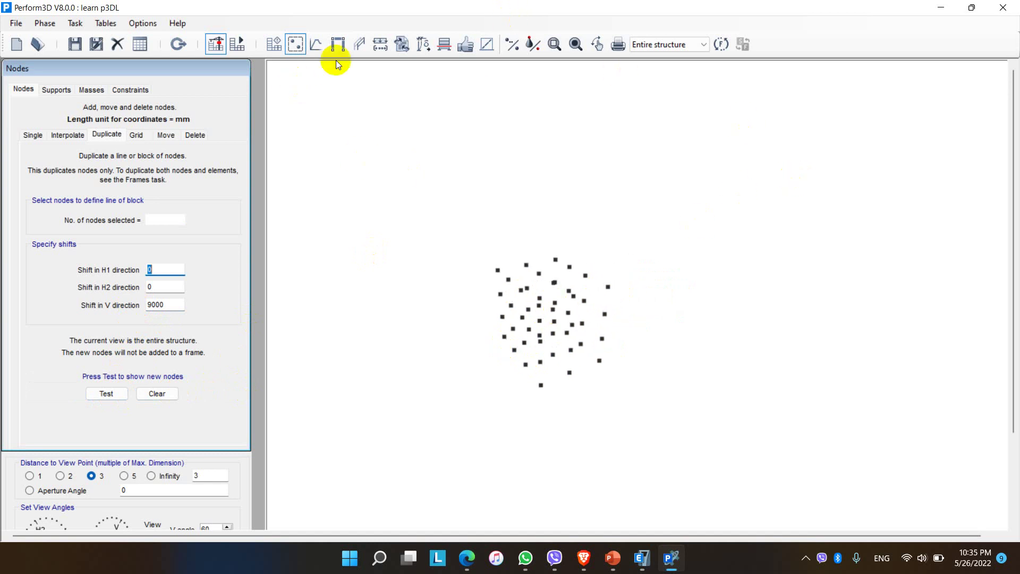
# Step: Create a Beam element group named BEAMS with geometric nonlinearity turned off
pyautogui.click(338, 44)
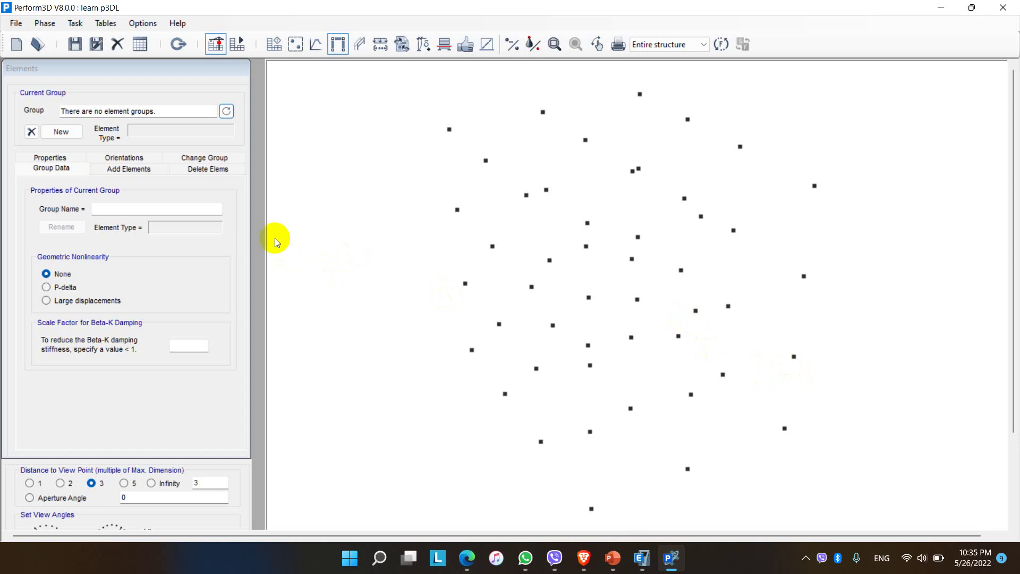
pyautogui.click(60, 130)
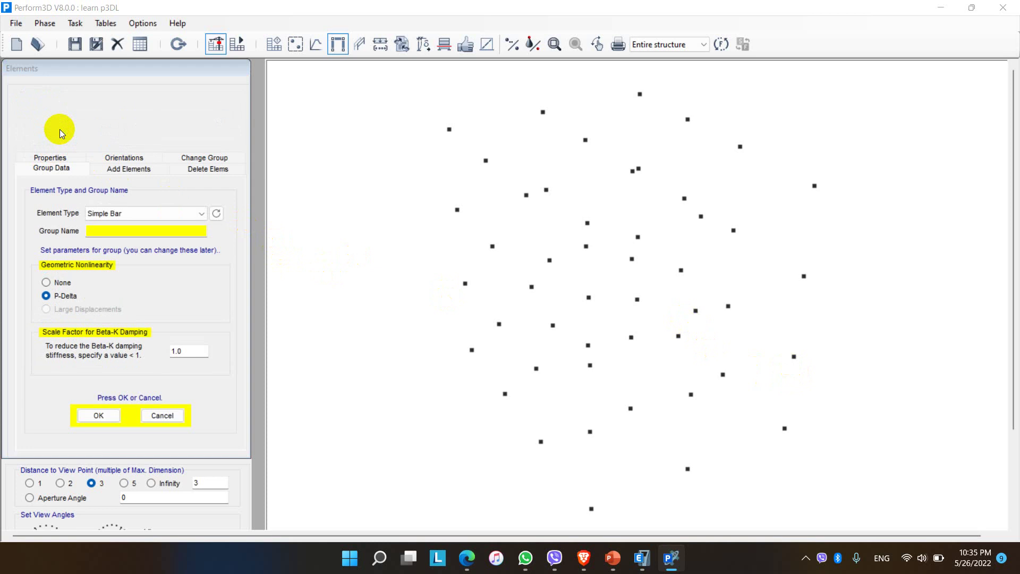
pyautogui.click(193, 211)
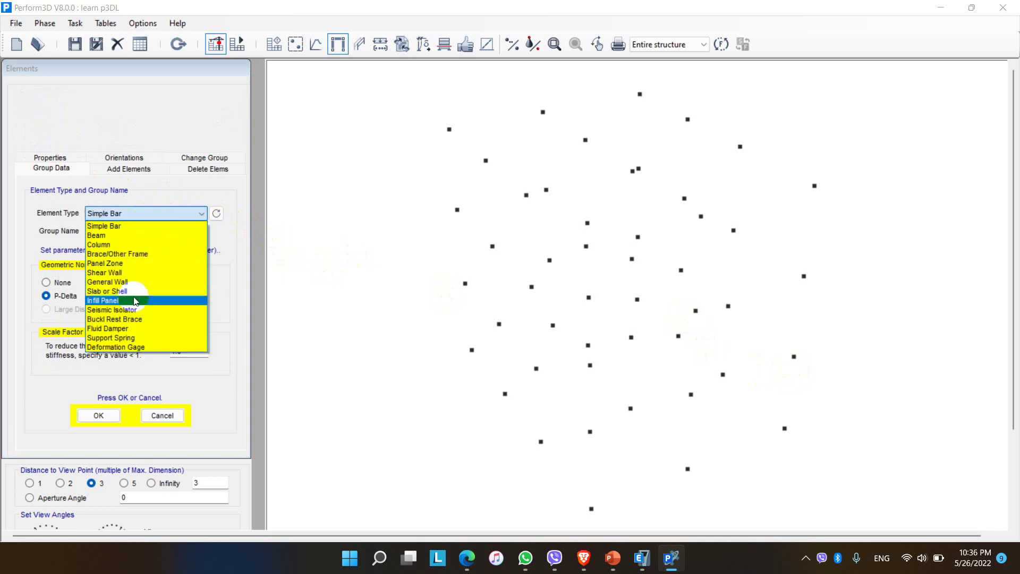
pyautogui.click(101, 235)
pyautogui.click(115, 229)
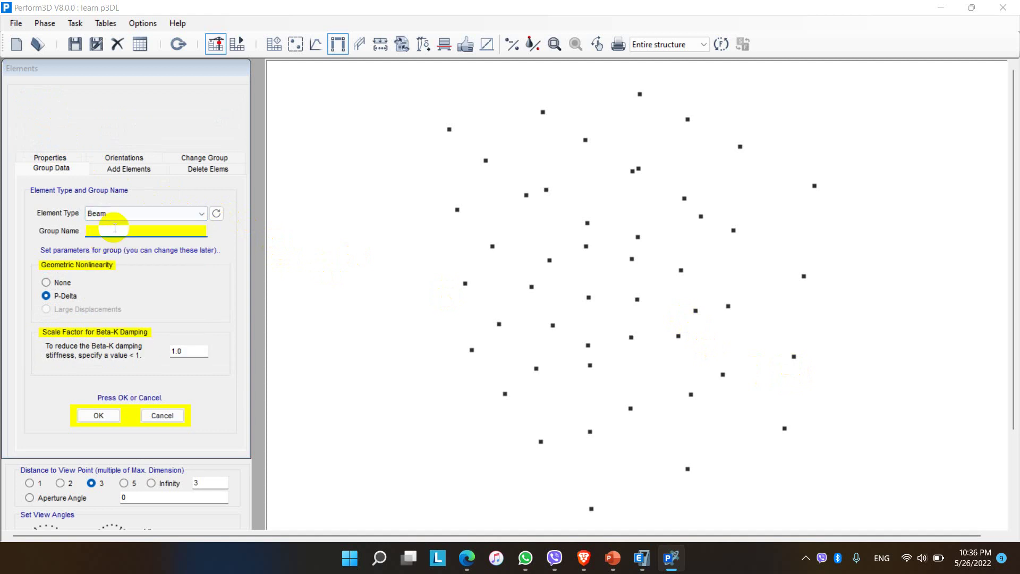
pyautogui.write('BEAMS')
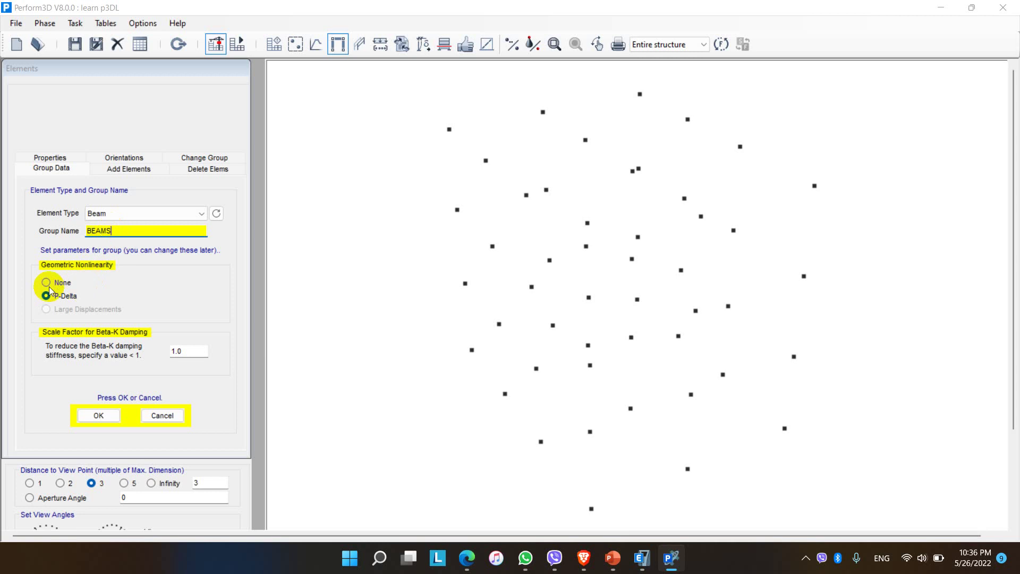
pyautogui.click(52, 286)
pyautogui.click(99, 415)
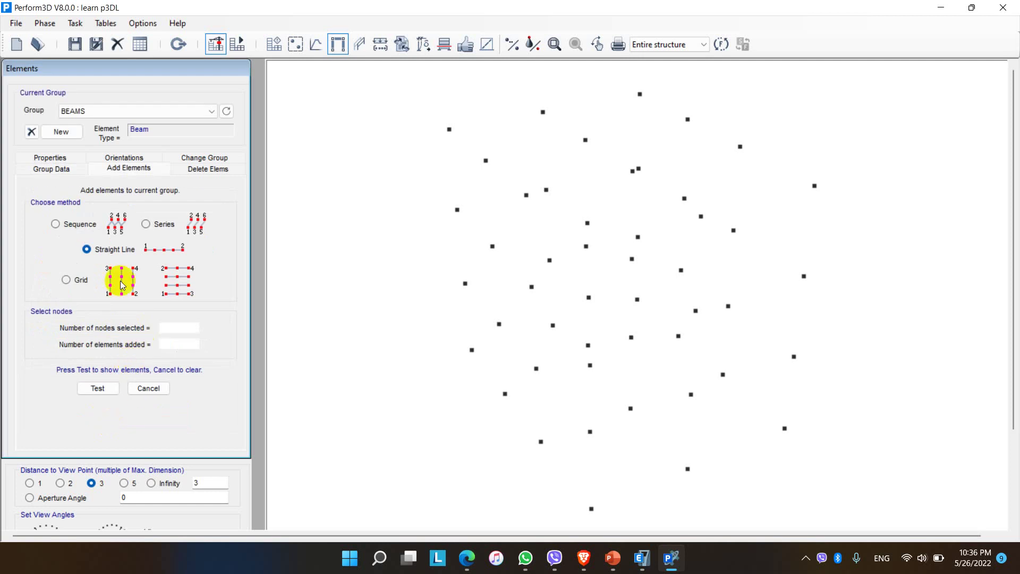
# Step: Create a Column element group named COLUMNS
pyautogui.click(60, 133)
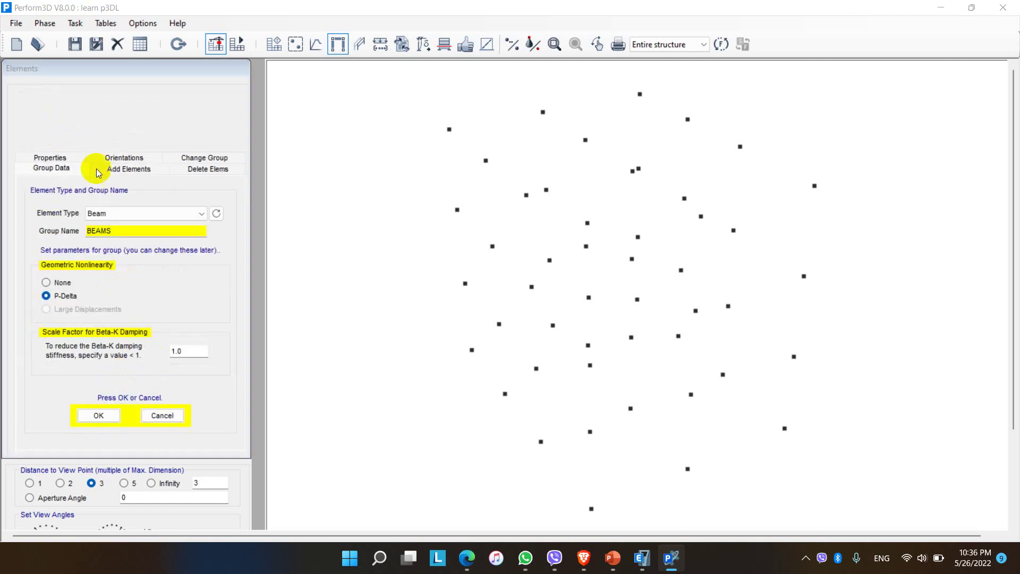
pyautogui.click(118, 214)
pyautogui.click(109, 244)
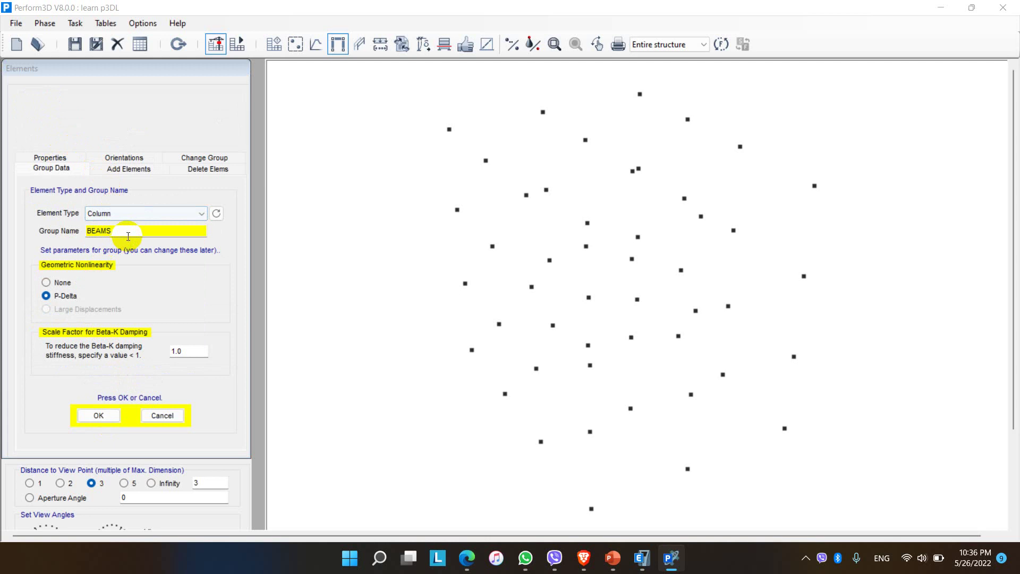
pyautogui.press('Tab')
pyautogui.write('COLUMNS')
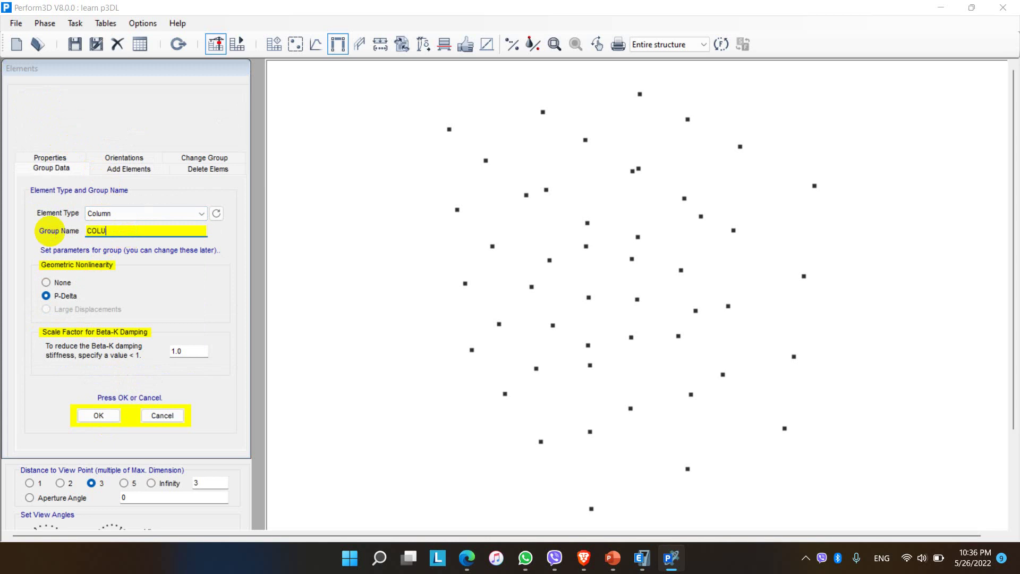
pyautogui.click(98, 415)
# Step: Start a new Slab or Shell element group and name it SLABS
pyautogui.click(63, 131)
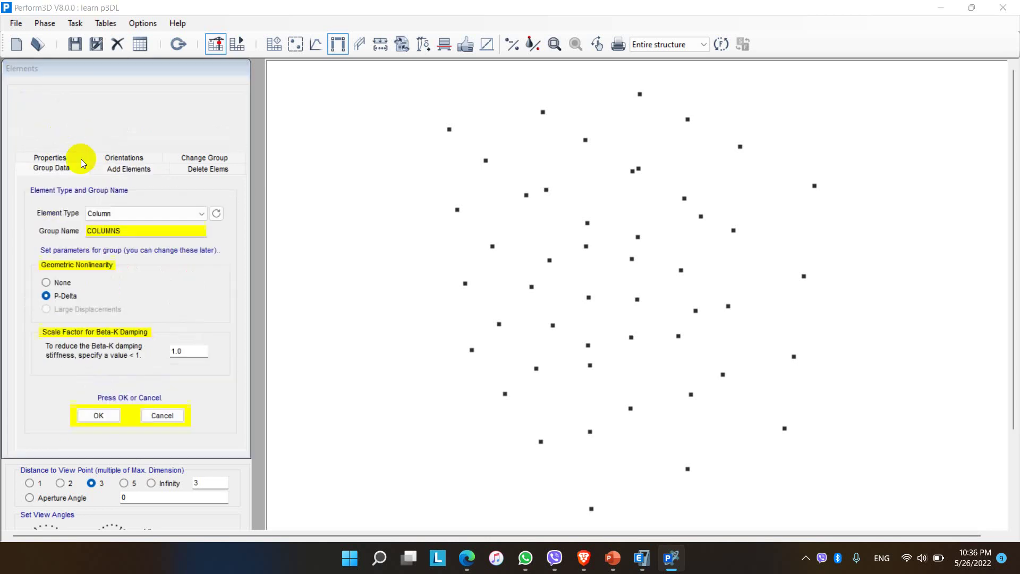
pyautogui.click(123, 214)
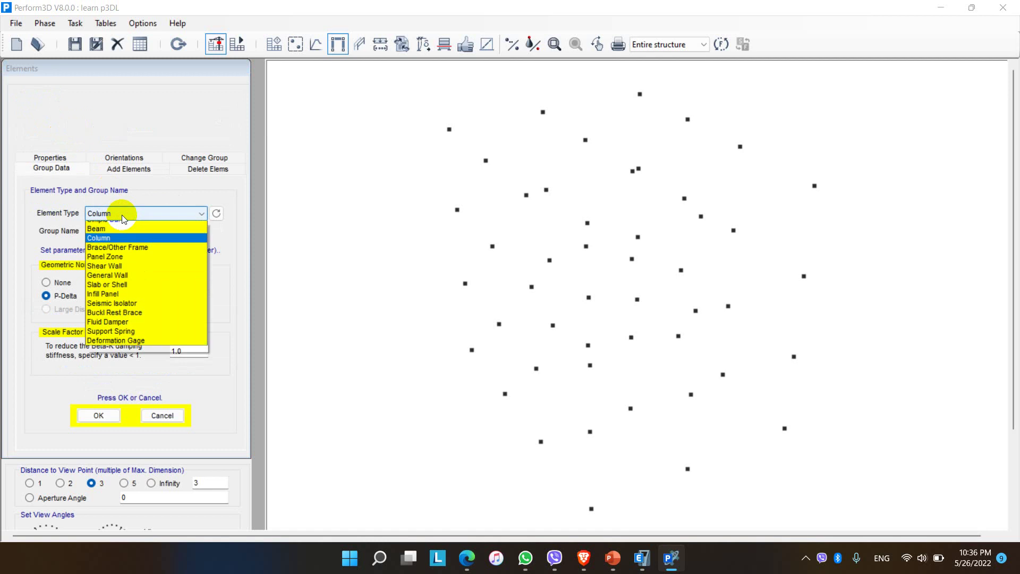
pyautogui.click(120, 284)
pyautogui.moveTo(131, 234); pyautogui.dragTo(77, 232)
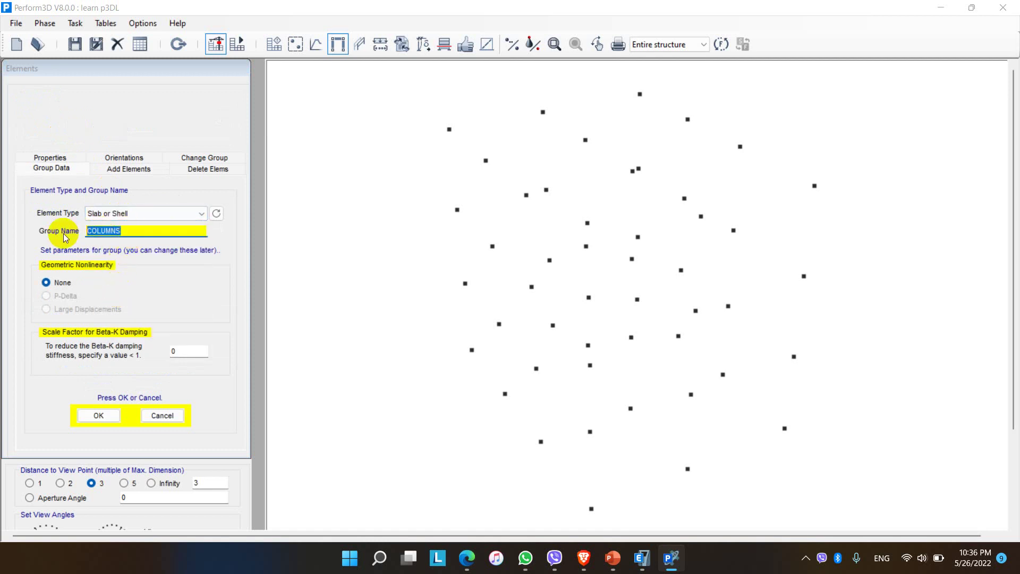
pyautogui.write('SLABS')
# Step: Confirm the SLABS group, then select BEAMS from the element group list
pyautogui.click(96, 416)
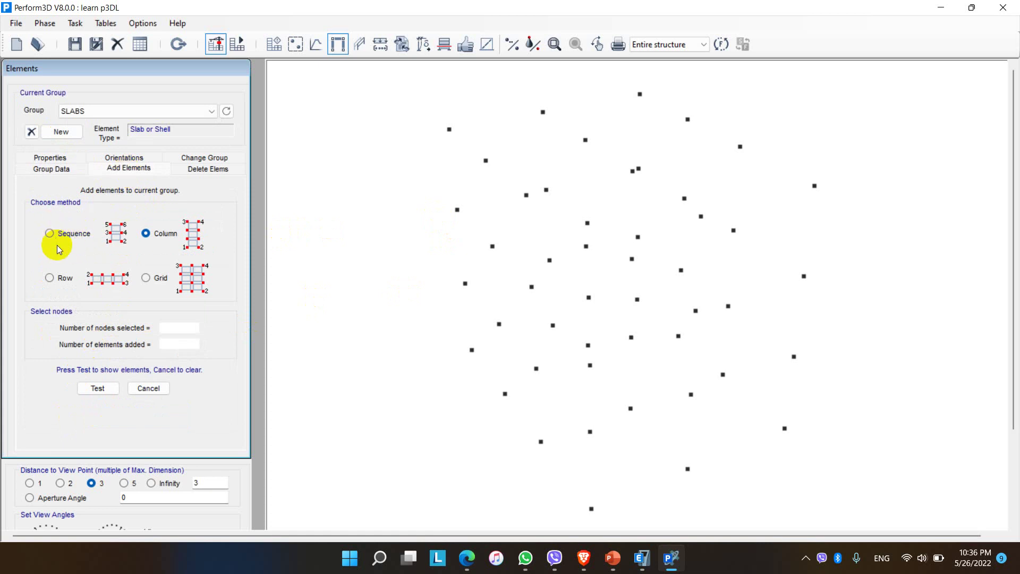
pyautogui.click(94, 112)
pyautogui.click(91, 124)
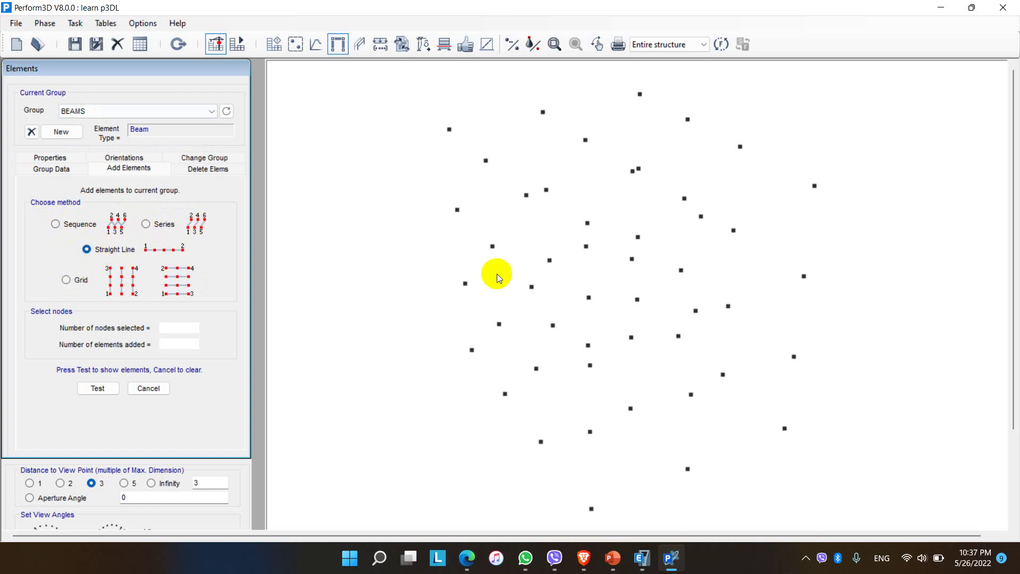
# Step: In the COLUMNS group, add the right and left columns from bottom to top node
pyautogui.click(102, 113)
pyautogui.click(98, 133)
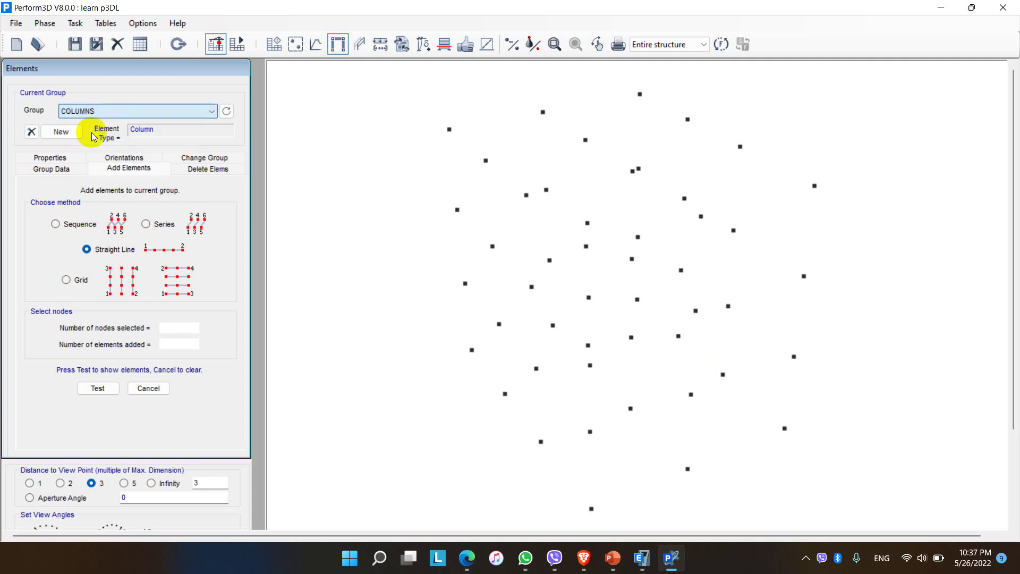
pyautogui.click(785, 428)
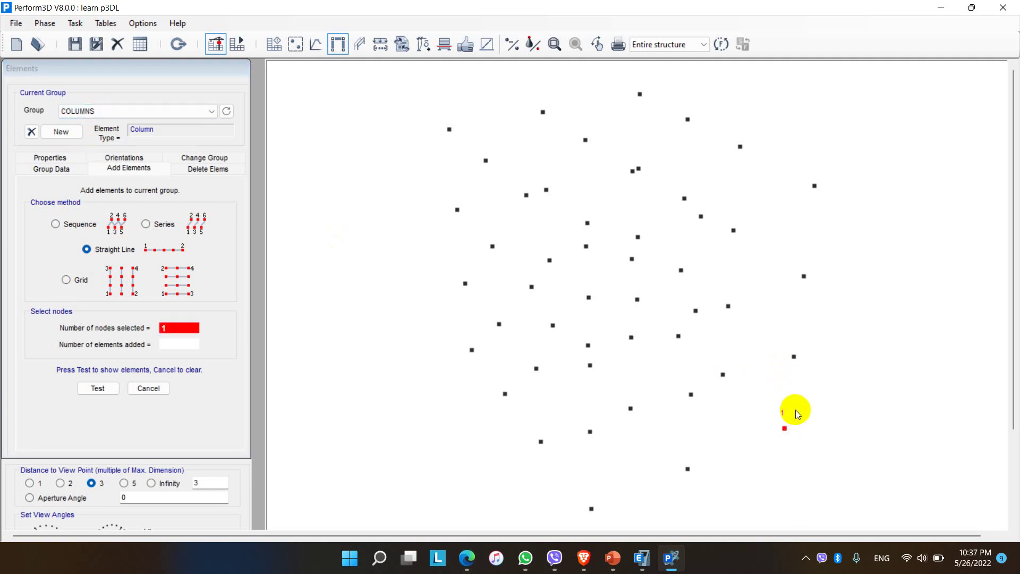
pyautogui.click(814, 186)
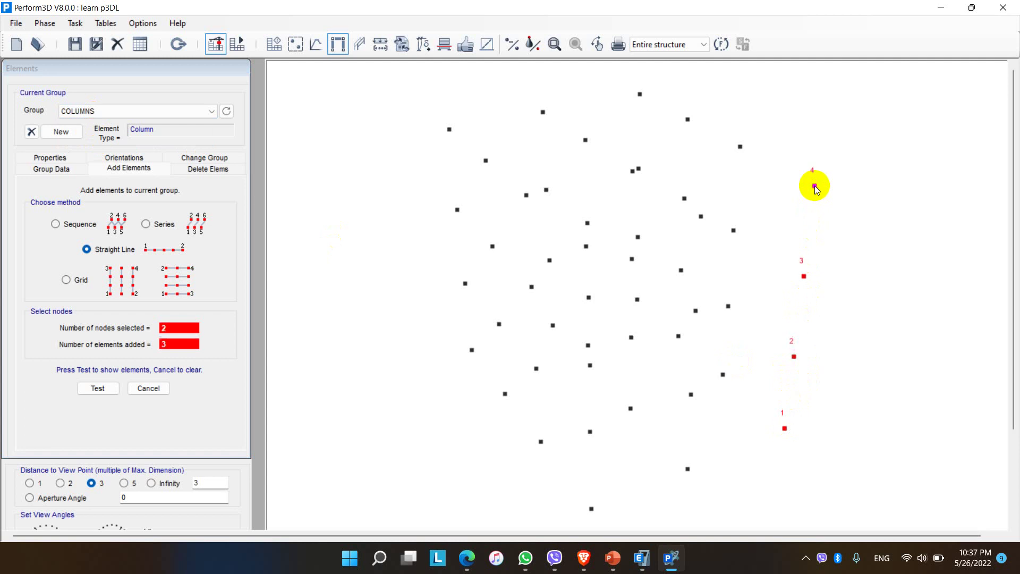
pyautogui.click(108, 388)
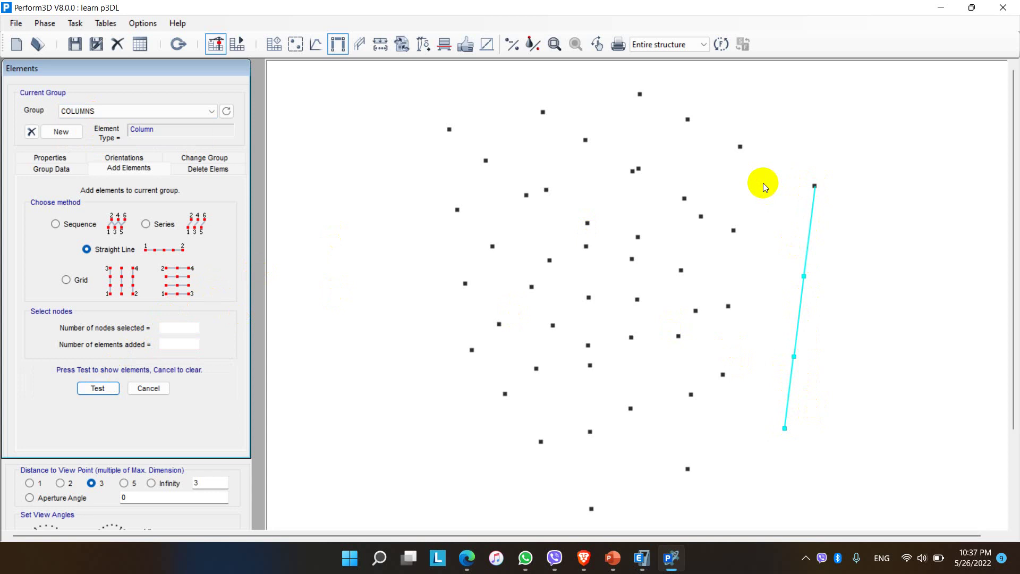
pyautogui.click(470, 351)
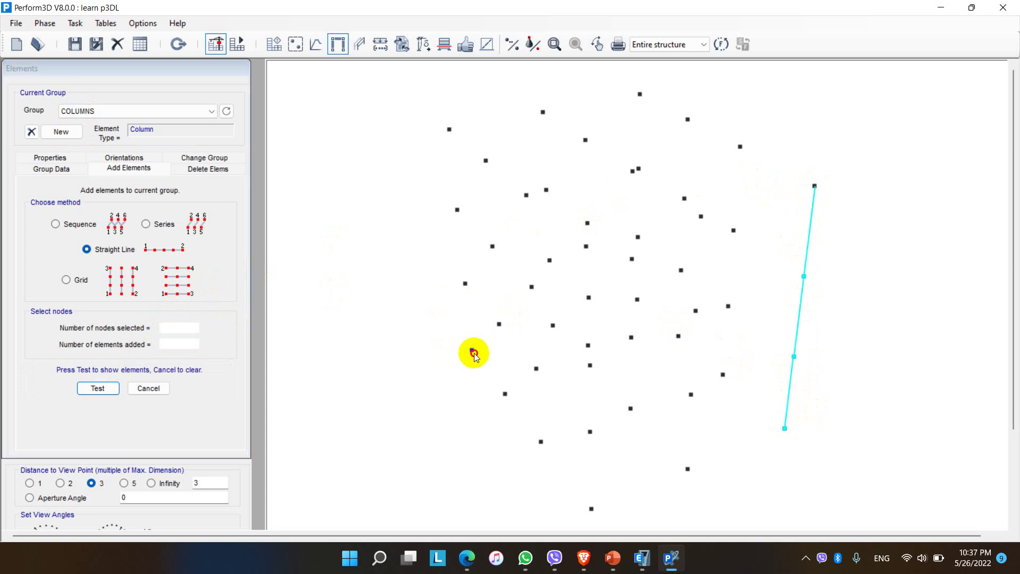
pyautogui.click(449, 130)
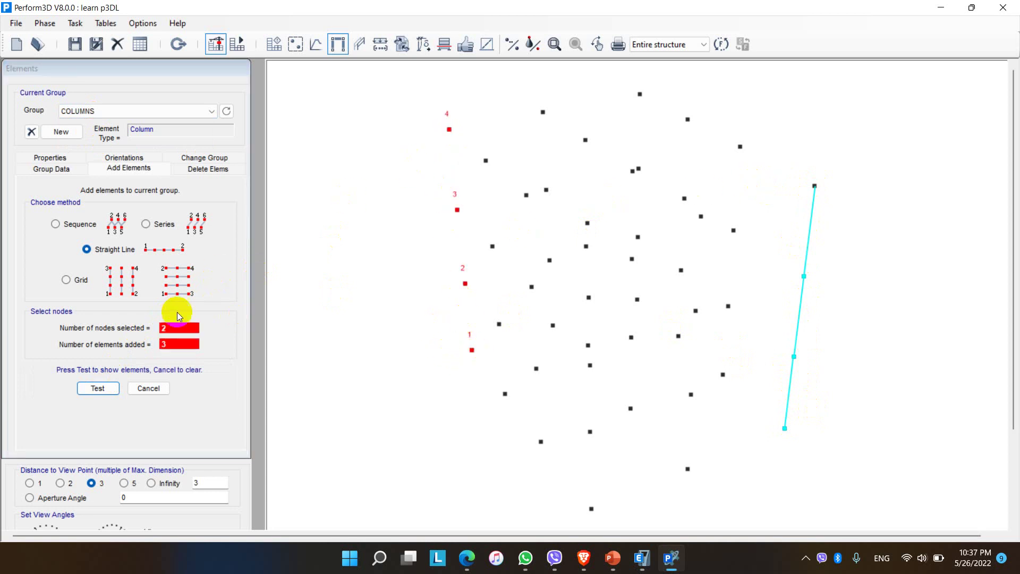
pyautogui.click(98, 388)
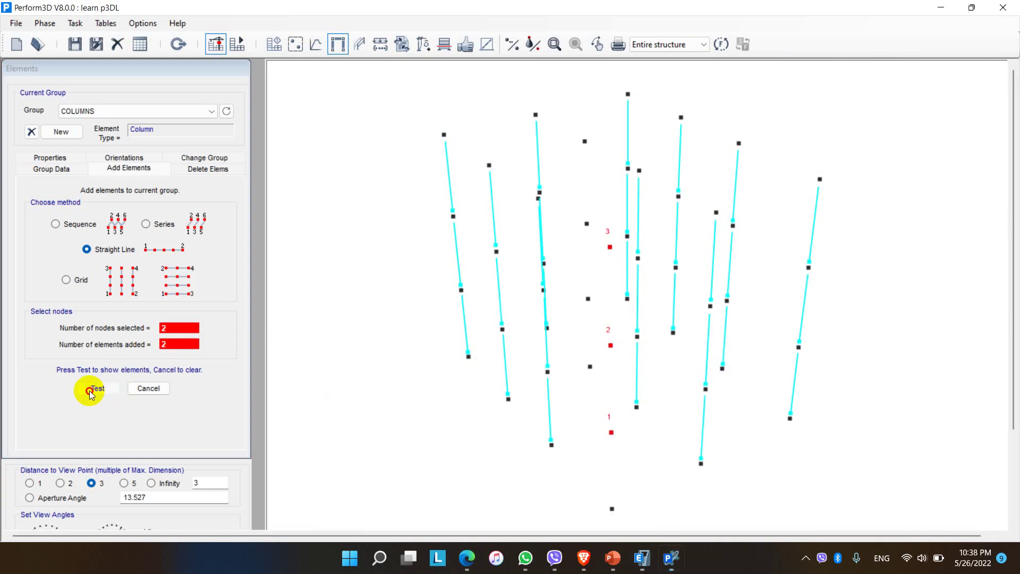
pyautogui.click(89, 390)
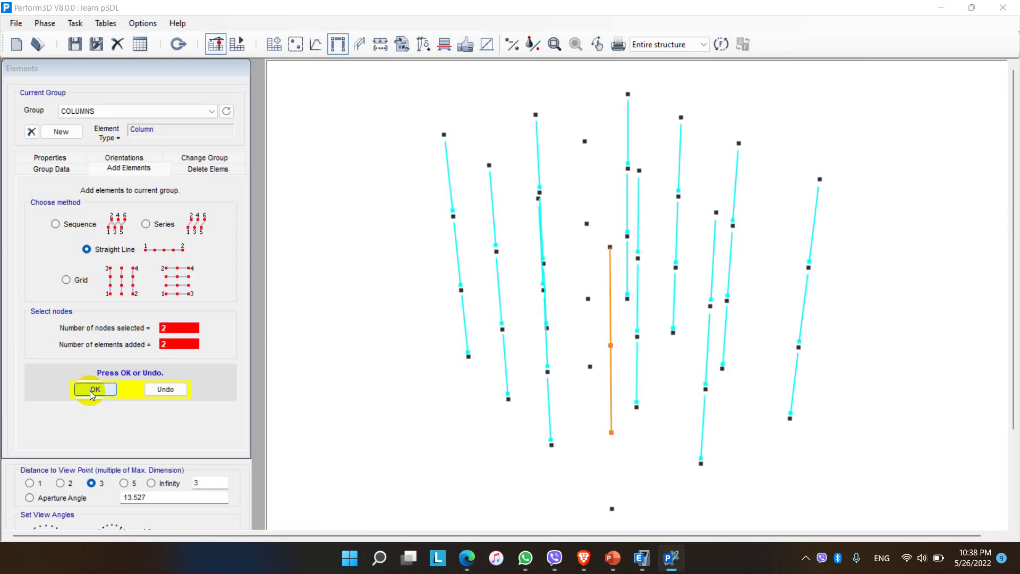
pyautogui.click(90, 390)
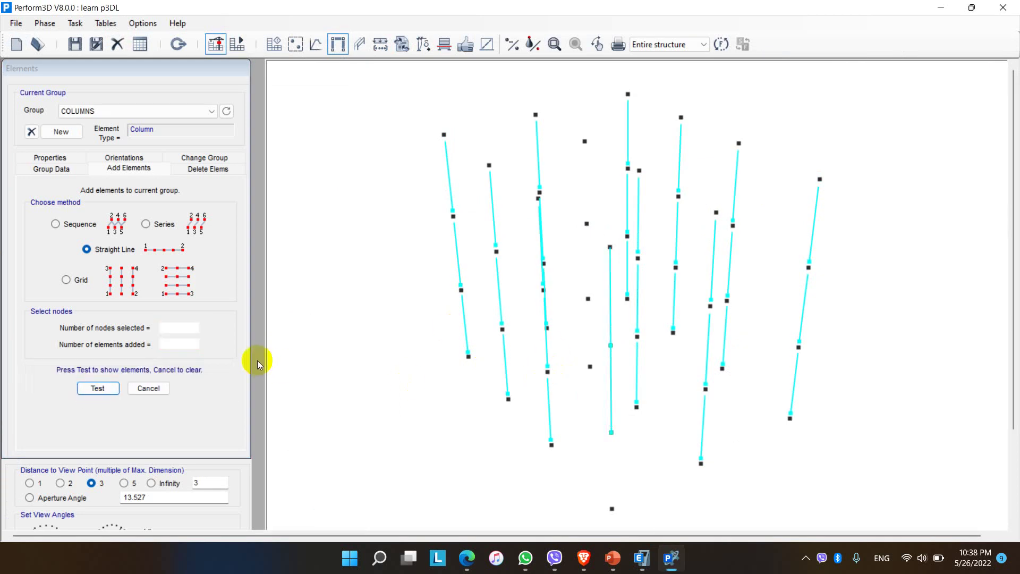
# Step: Delete the short two-part middle column
pyautogui.click(208, 169)
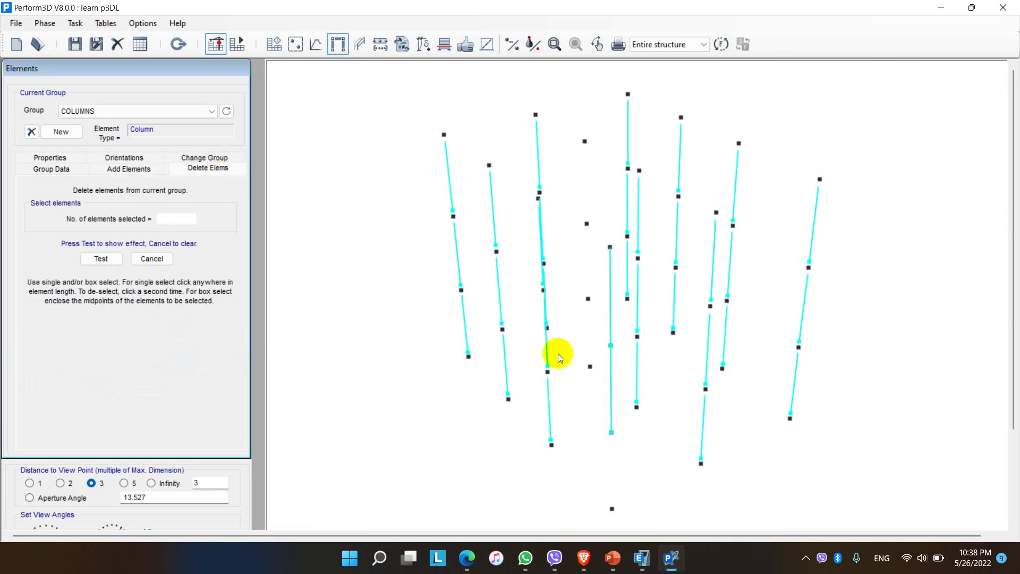
pyautogui.click(611, 394)
pyautogui.click(610, 300)
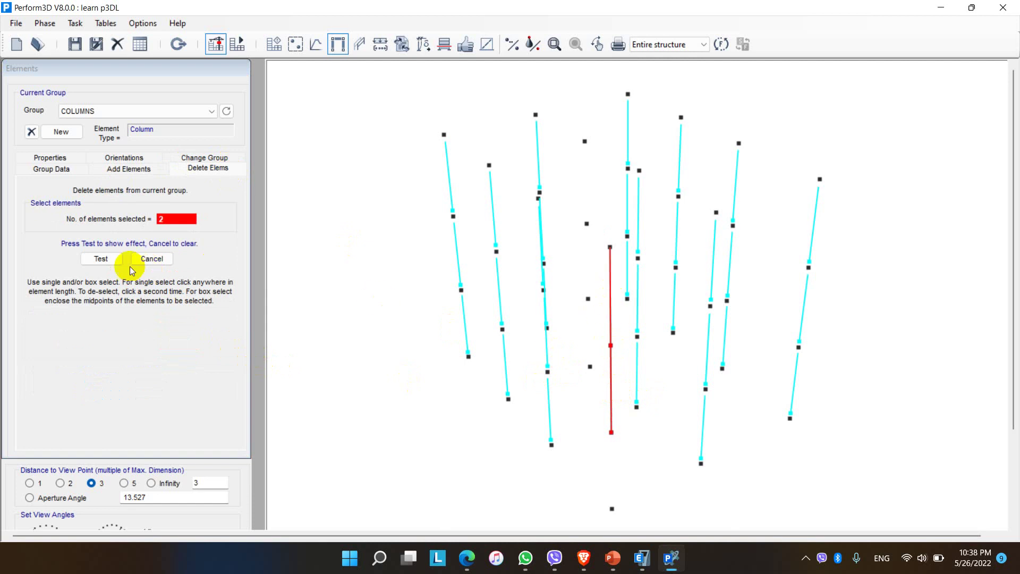
pyautogui.click(101, 259)
pyautogui.click(100, 259)
# Step: Add a full-height middle column and another column spanning four nodes
pyautogui.click(129, 168)
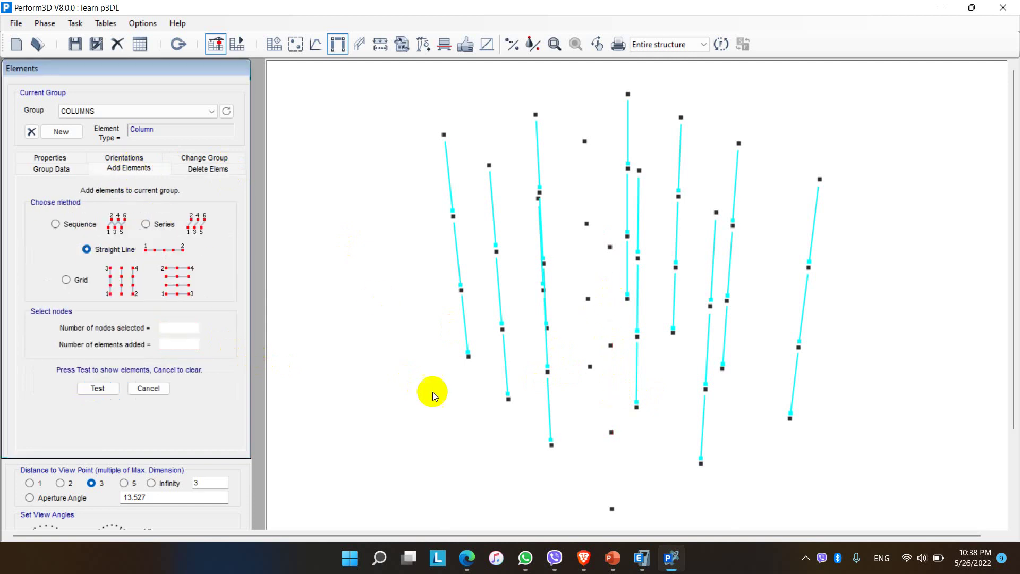
pyautogui.click(614, 508)
pyautogui.click(610, 247)
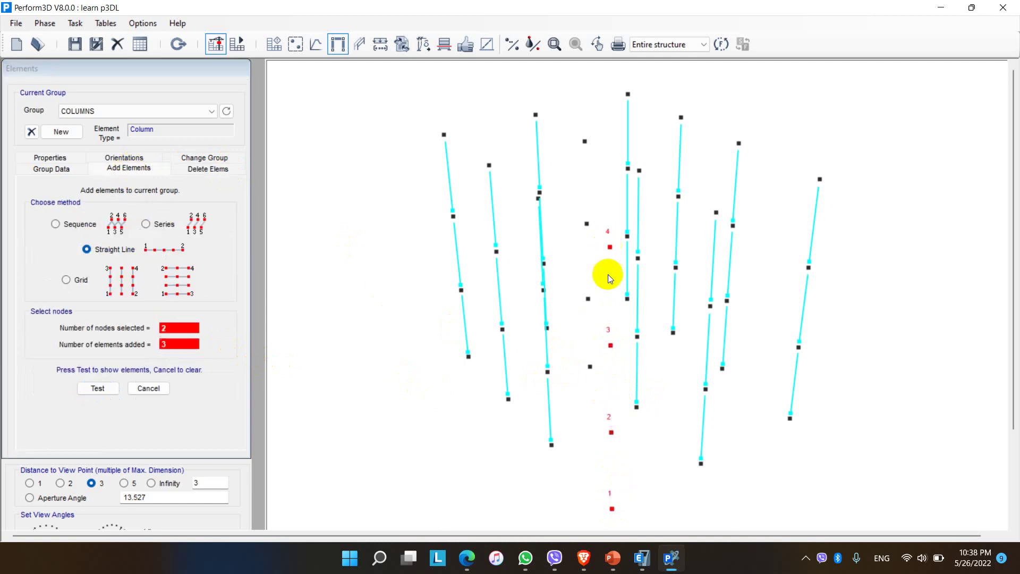
pyautogui.click(99, 387)
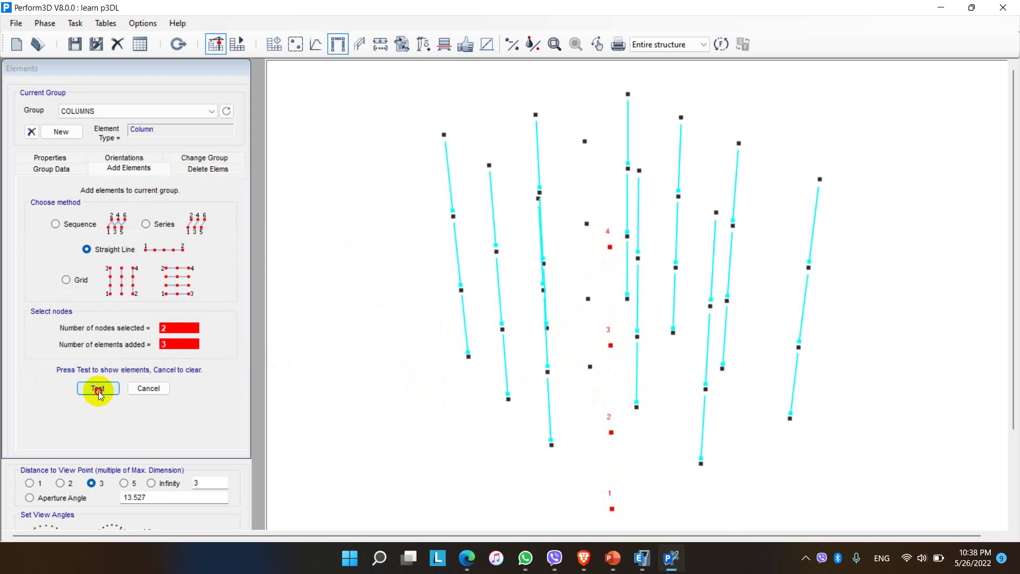
pyautogui.click(587, 369)
pyautogui.click(583, 142)
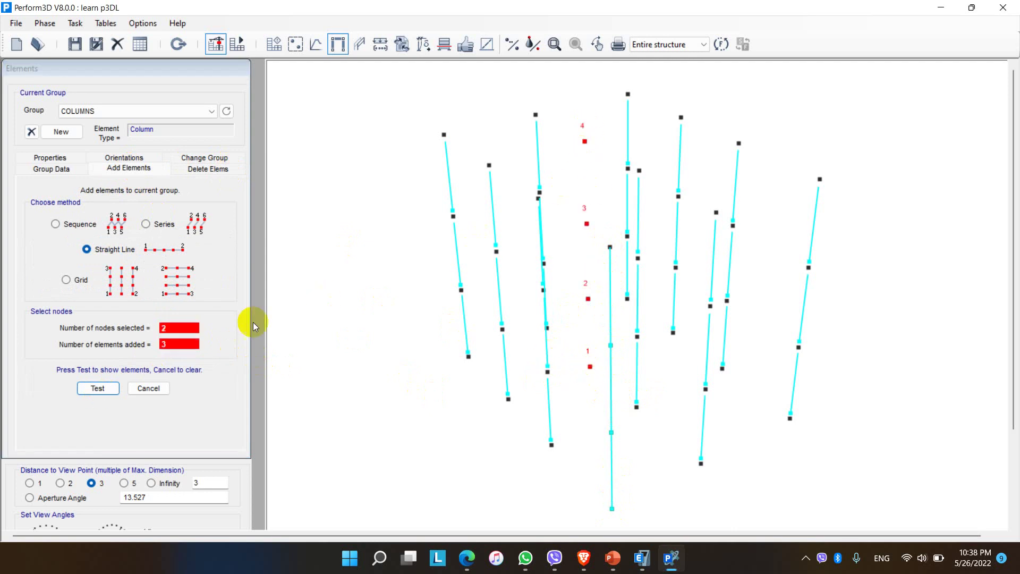
pyautogui.click(99, 389)
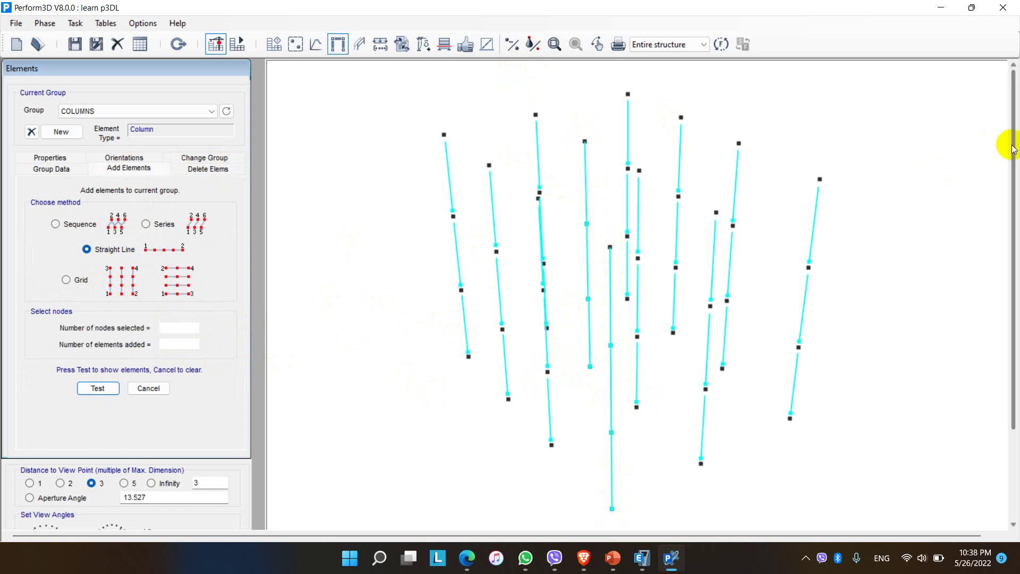
# Step: Reset the drawing to the Basic standard view and make BEAMS the current element group
pyautogui.scroll(-3, 1005, 212)
pyautogui.click(57, 491)
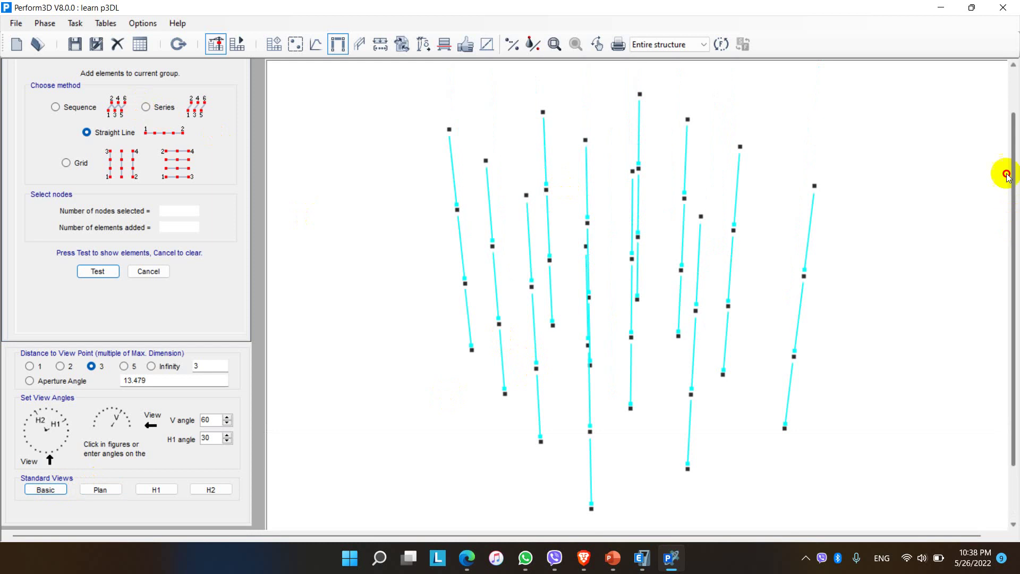
pyautogui.scroll(3, 1002, 171)
pyautogui.click(88, 114)
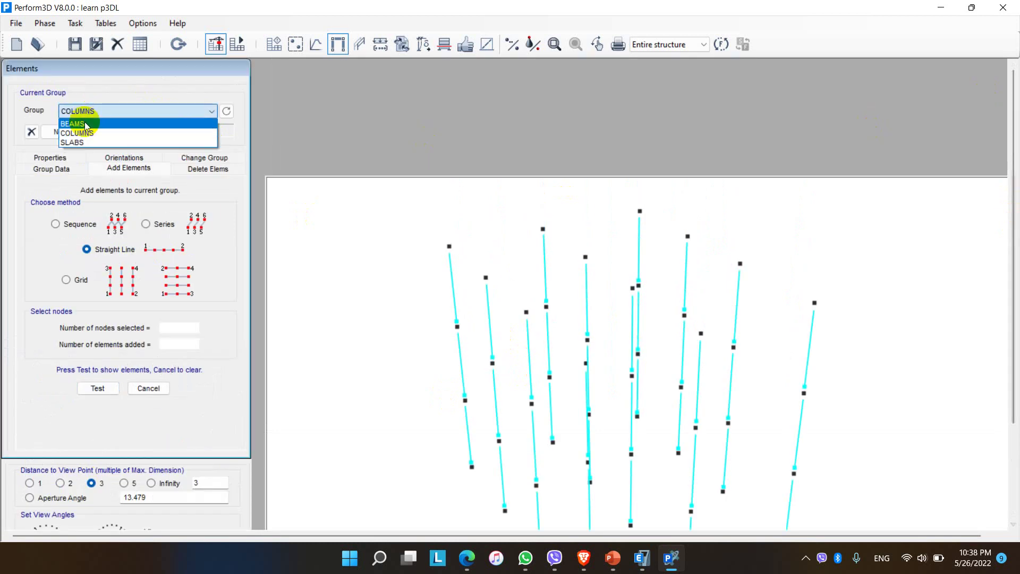
pyautogui.press('Up')
pyautogui.press('Return')
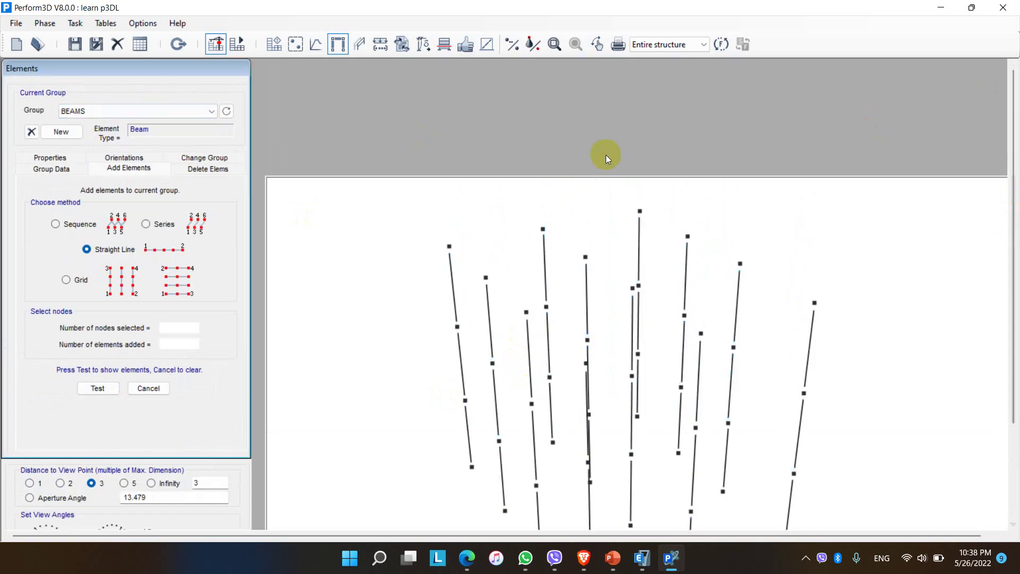
# Step: Refit the structure in the drawing area and choose the Grid add method for beams
pyautogui.scroll(-3, 846, 231)
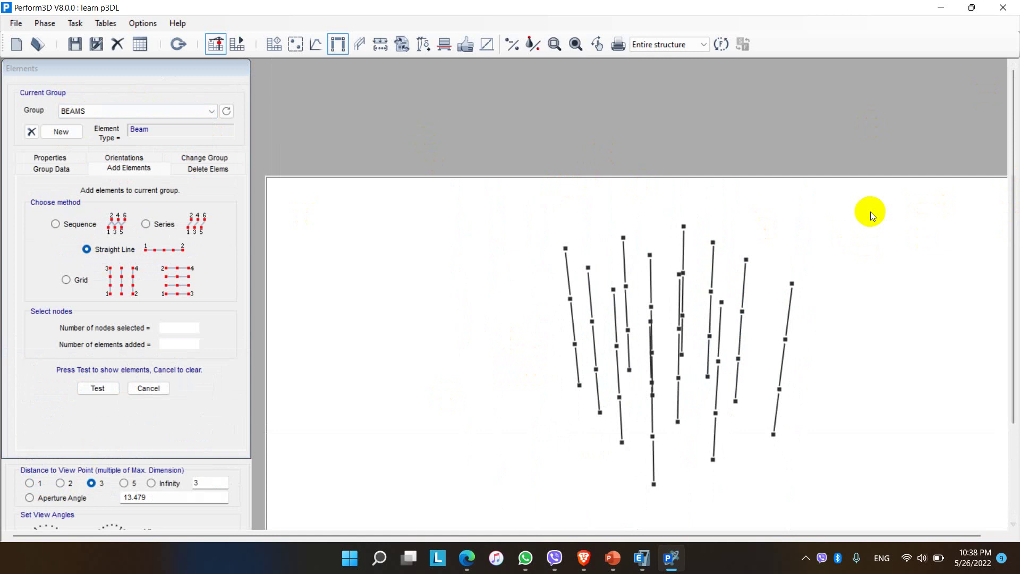
pyautogui.scroll(2, 686, 470)
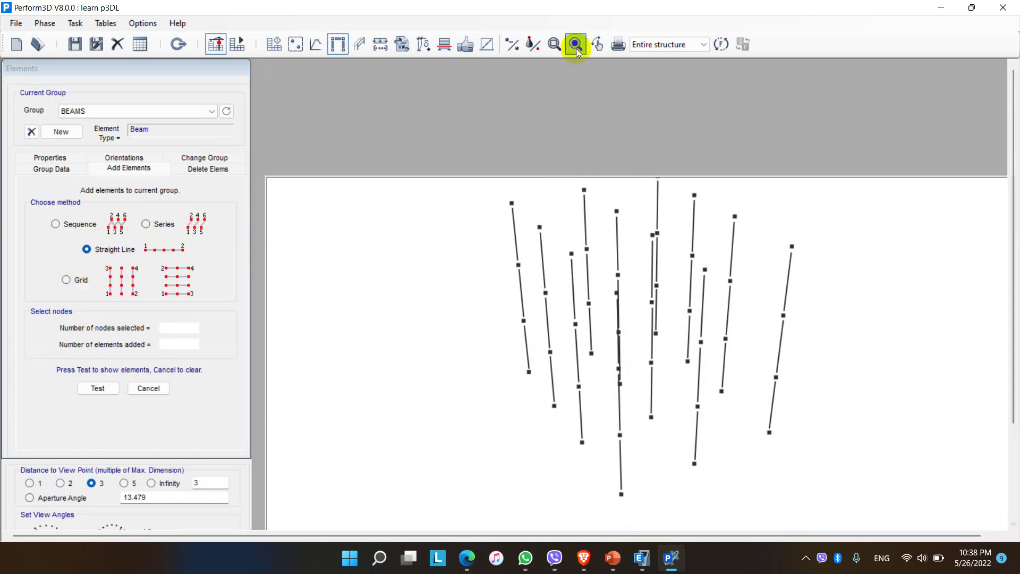
pyautogui.click(506, 205)
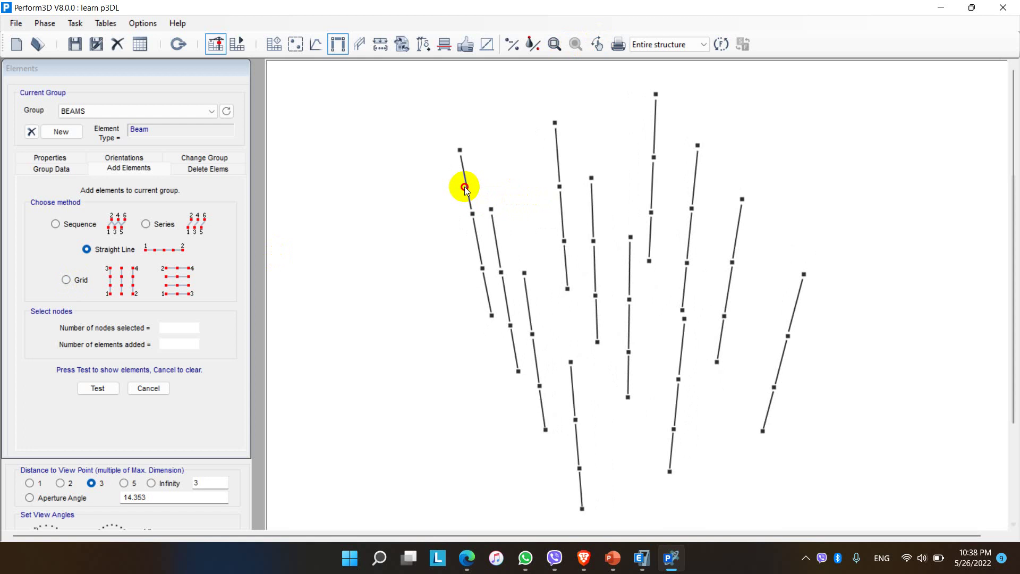
pyautogui.click(460, 150)
pyautogui.click(67, 280)
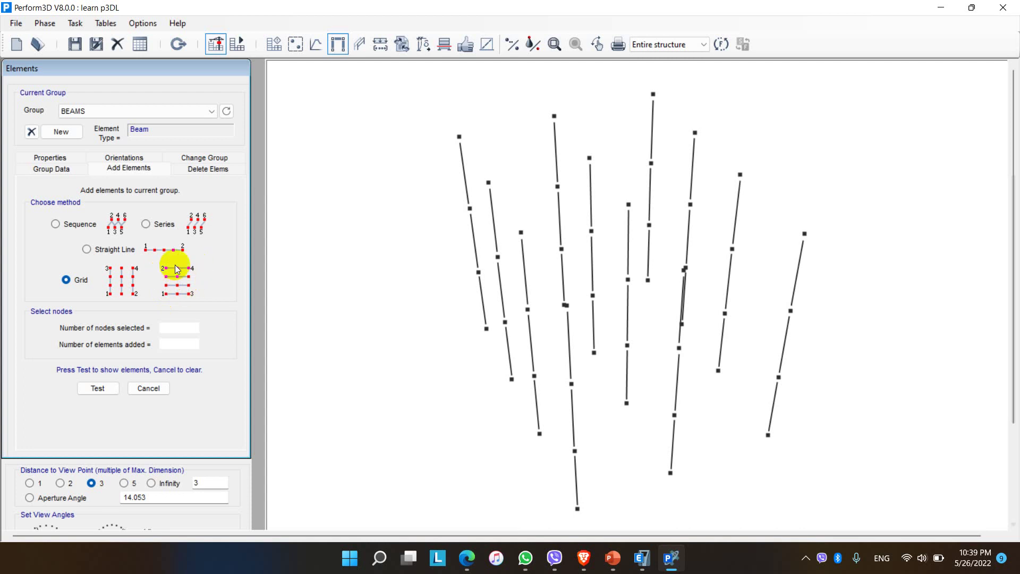
# Step: Pick grid corner nodes and preview beams on the front frame and the next frame
pyautogui.click(574, 451)
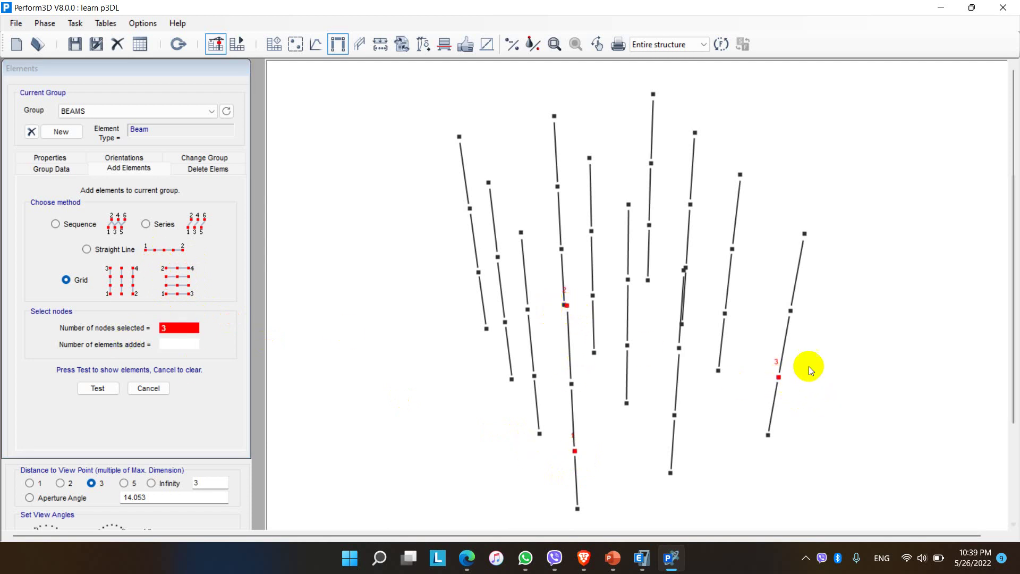
pyautogui.click(805, 234)
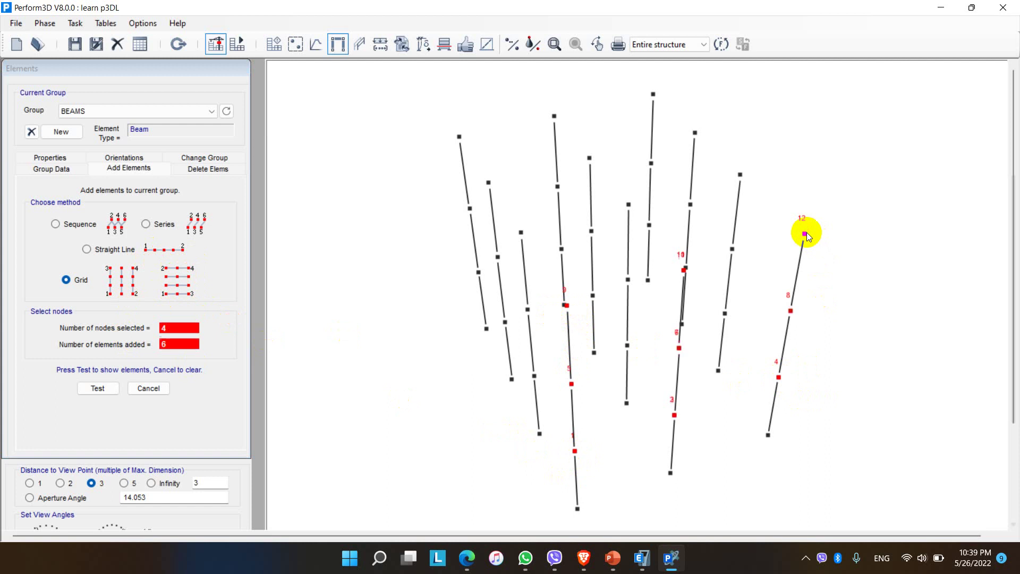
pyautogui.click(95, 391)
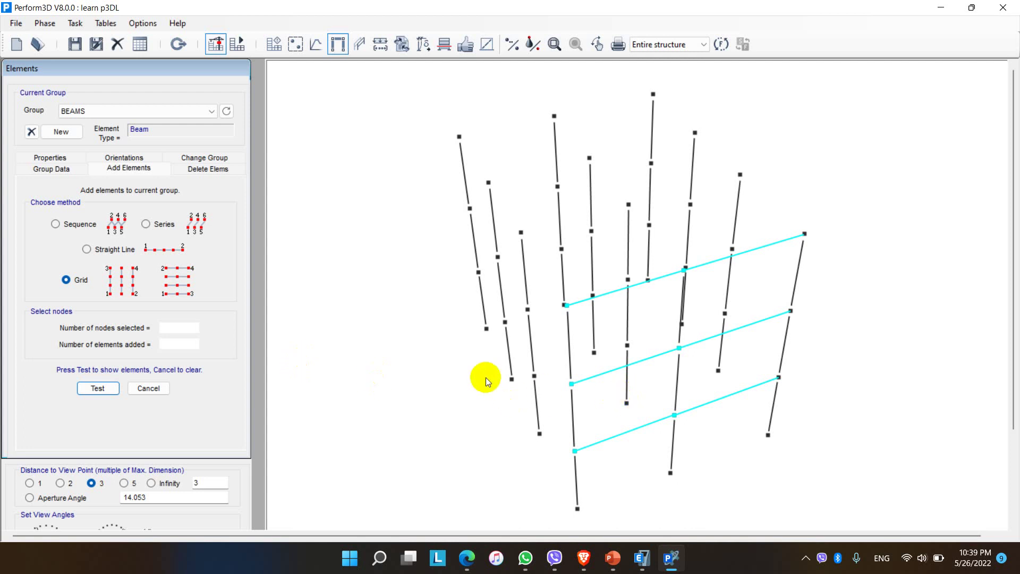
pyautogui.click(535, 377)
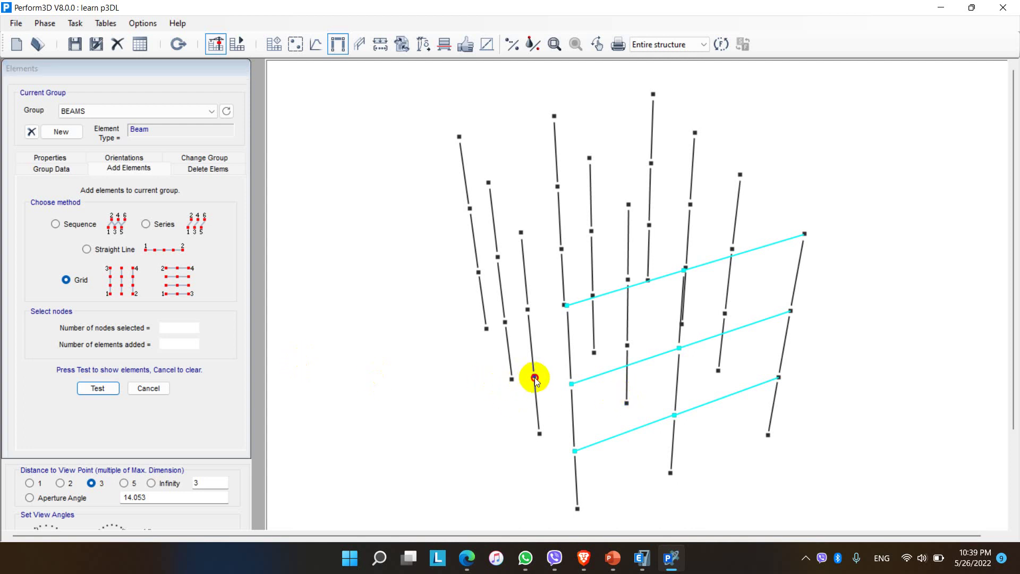
pyautogui.click(522, 232)
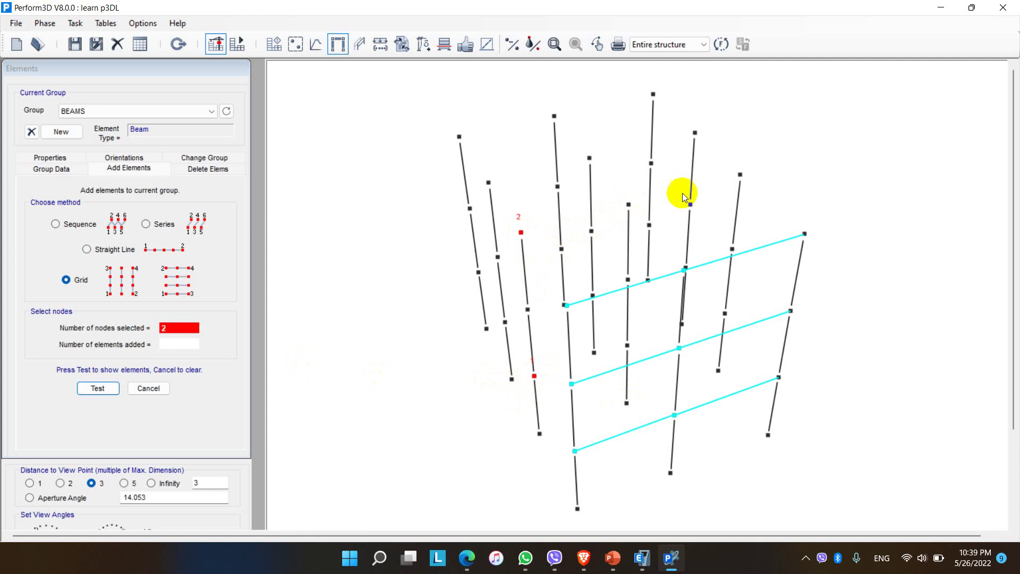
pyautogui.click(726, 314)
pyautogui.click(741, 175)
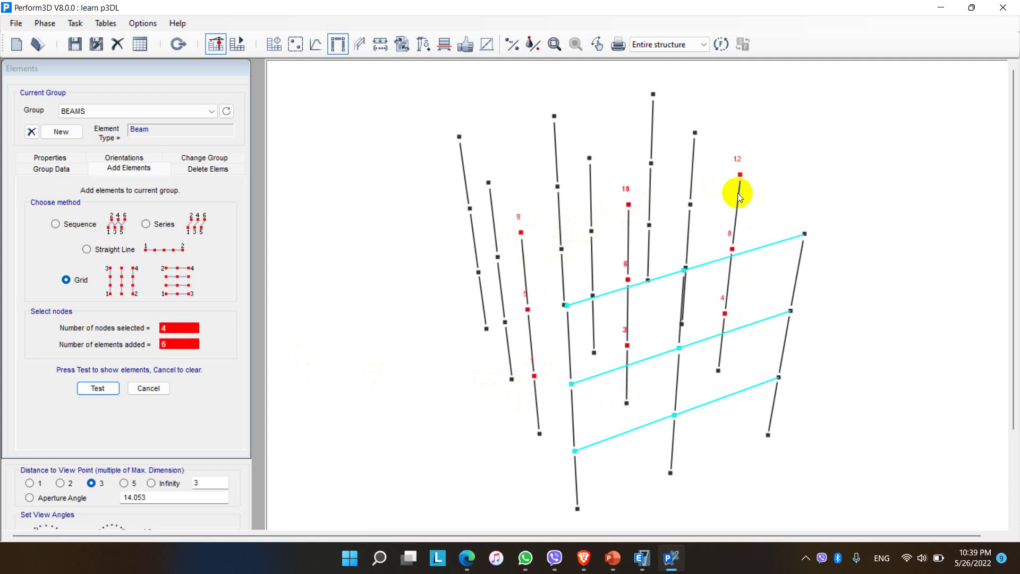
pyautogui.click(94, 391)
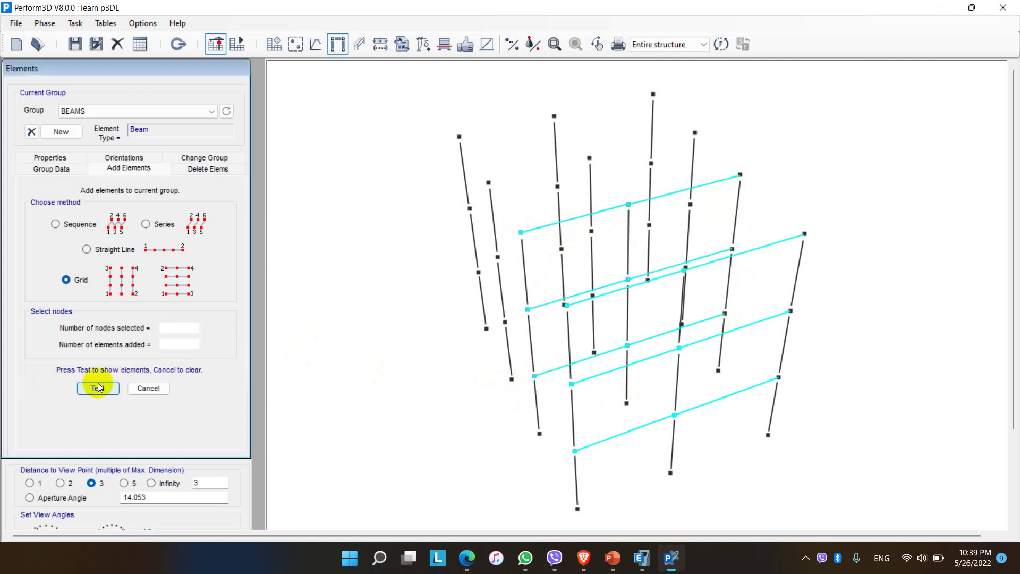
# Step: Pick the last beam grid's corners, preview it, and accept the beams
pyautogui.click(505, 324)
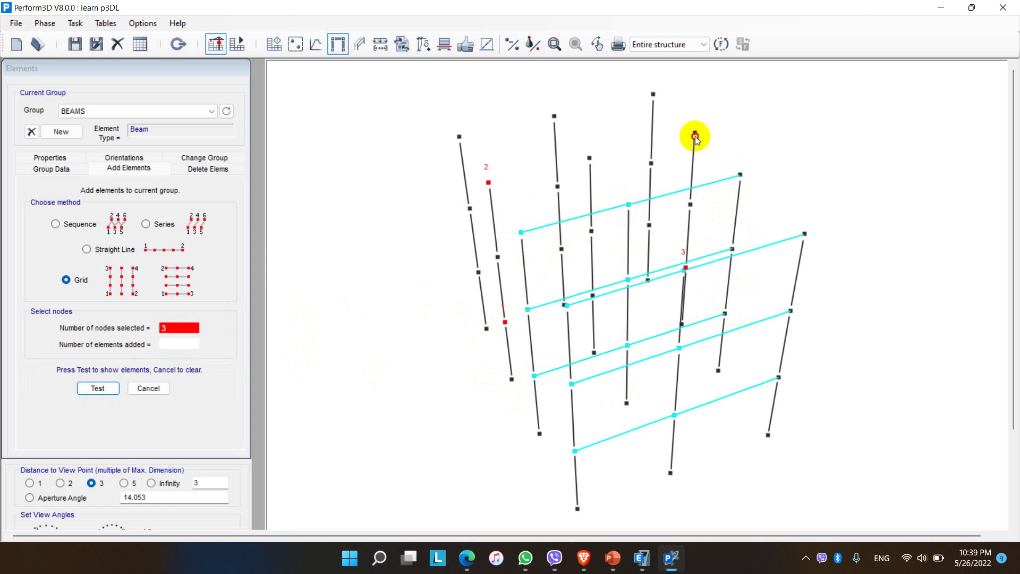
pyautogui.click(96, 388)
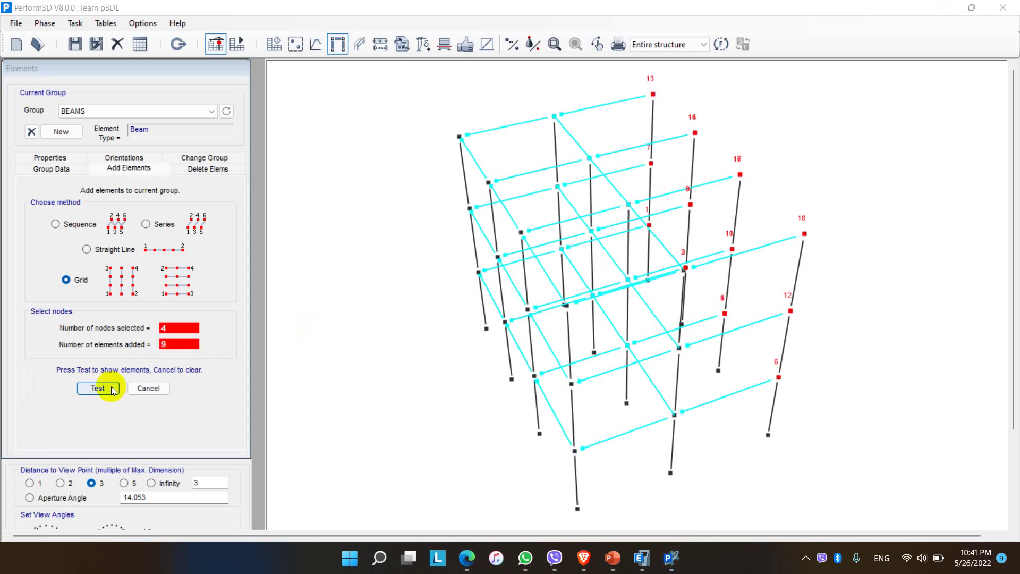
pyautogui.click(106, 389)
pyautogui.click(108, 388)
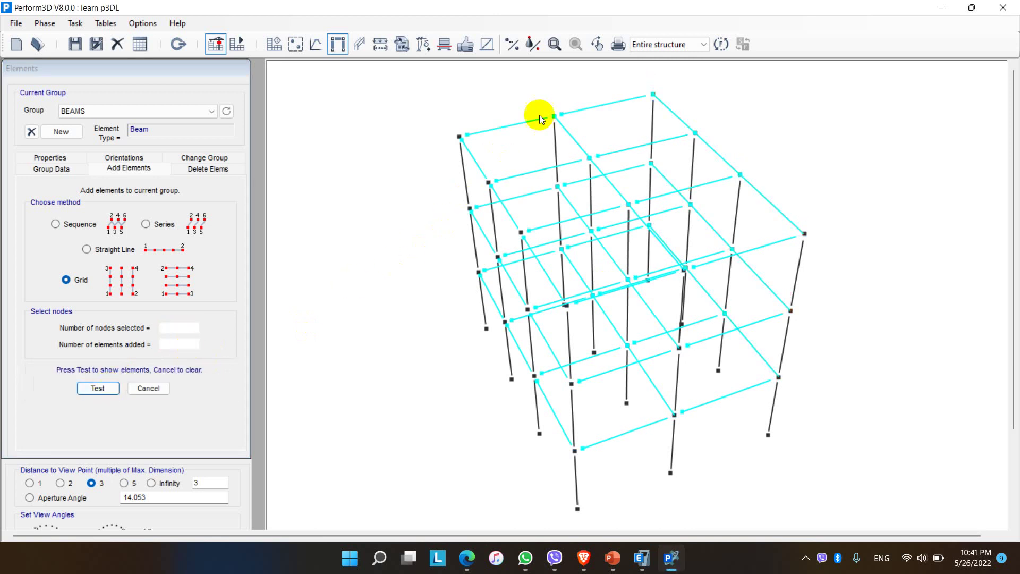
pyautogui.moveTo(451, 389); pyautogui.dragTo(467, 211)
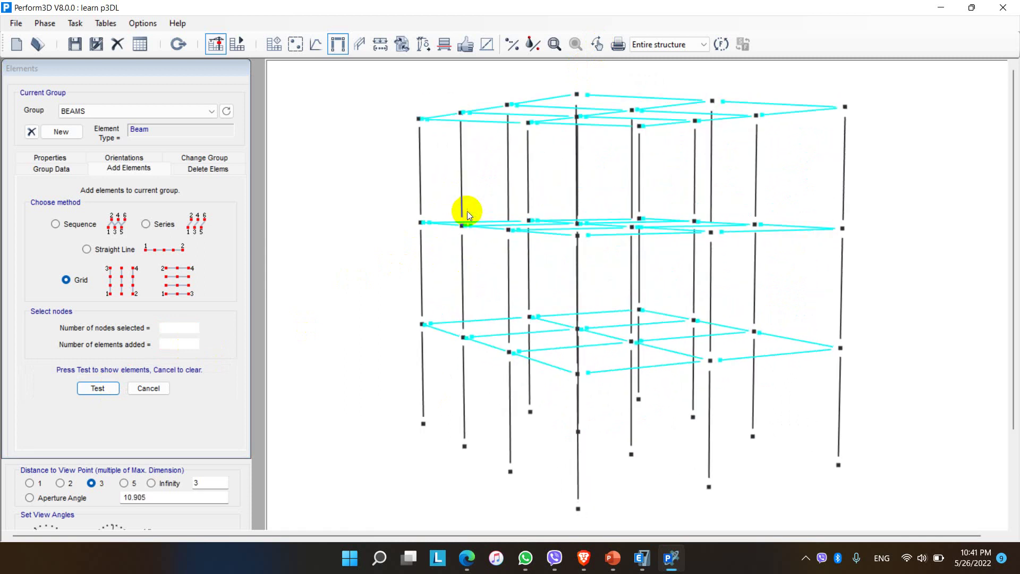
# Step: Make SLABS, the Slab or Shell group, the current element group
pyautogui.click(88, 111)
pyautogui.click(85, 140)
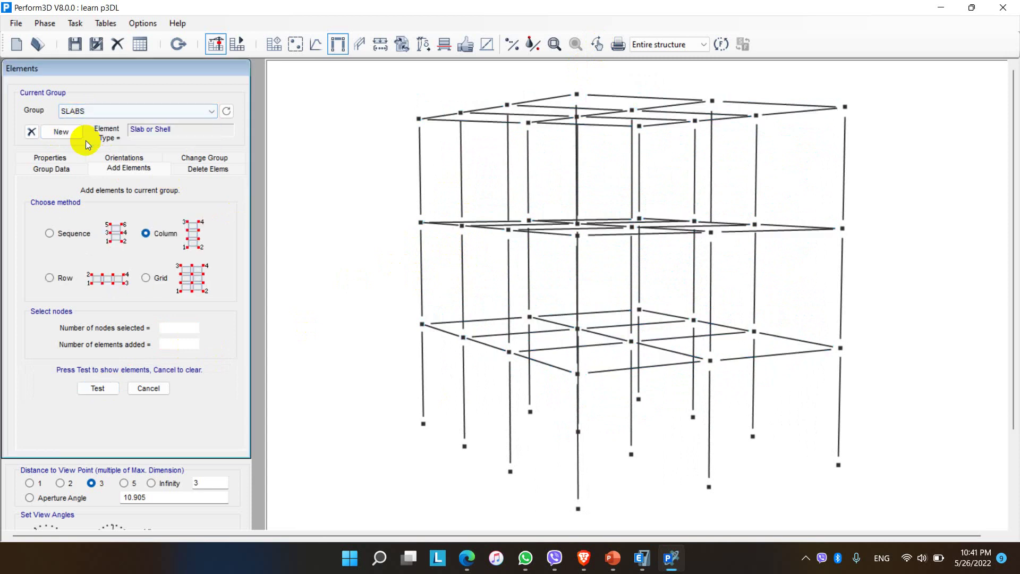
# Step: Add six slab panels on the lower floor using the Grid method's corner nodes
pyautogui.click(146, 282)
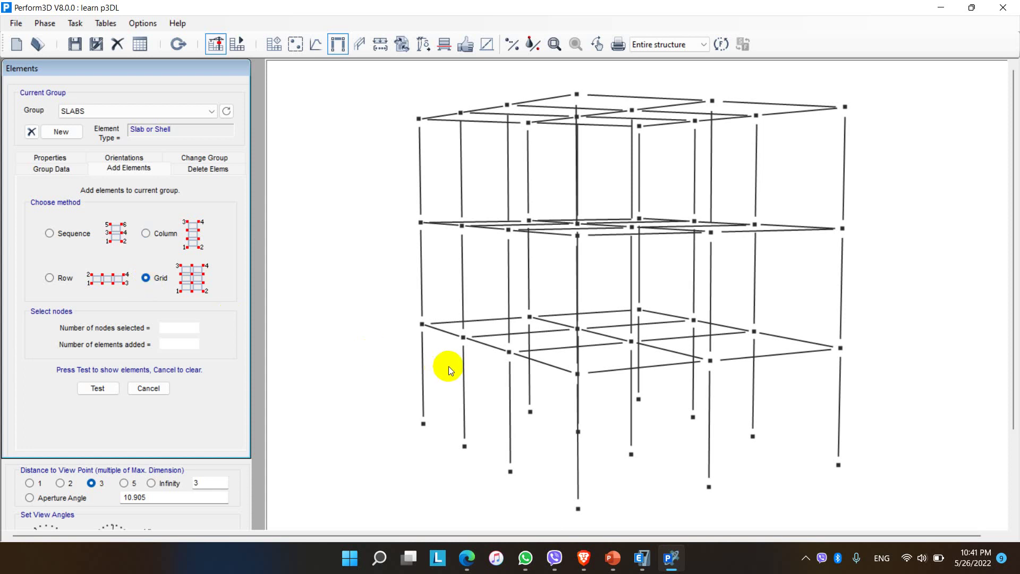
pyautogui.click(580, 376)
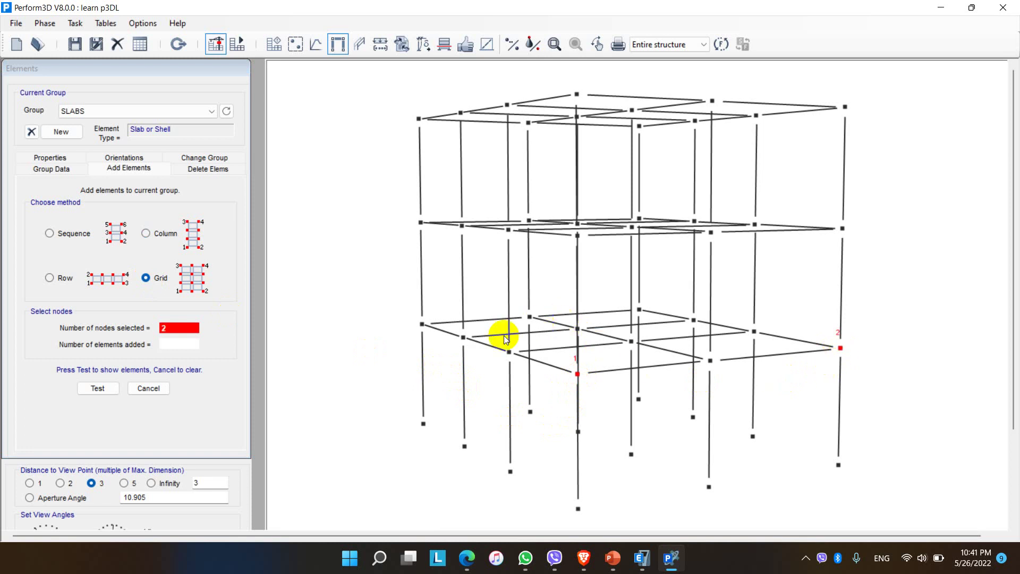
pyautogui.click(640, 311)
pyautogui.click(96, 389)
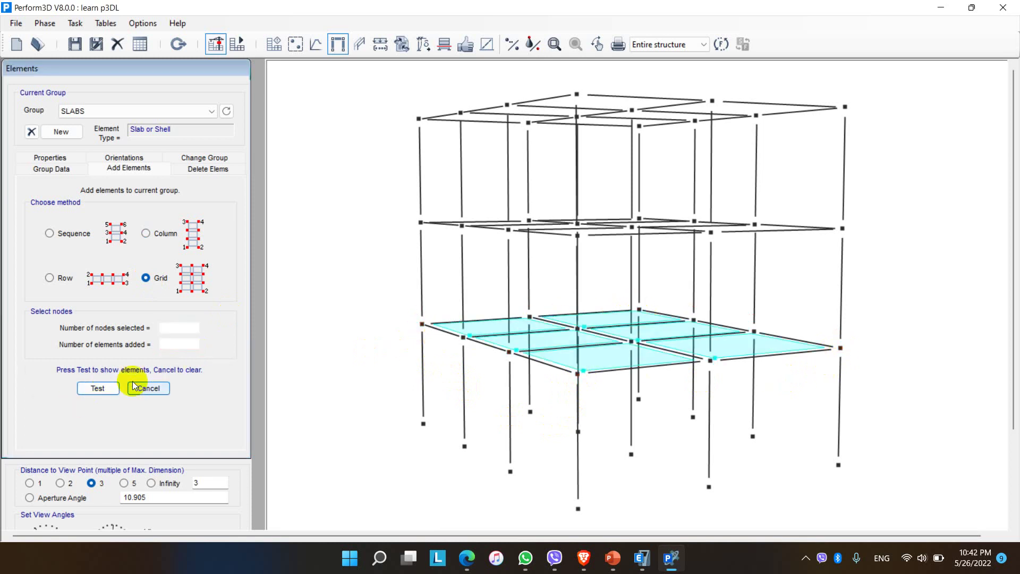
pyautogui.moveTo(589, 48); pyautogui.dragTo(595, 236)
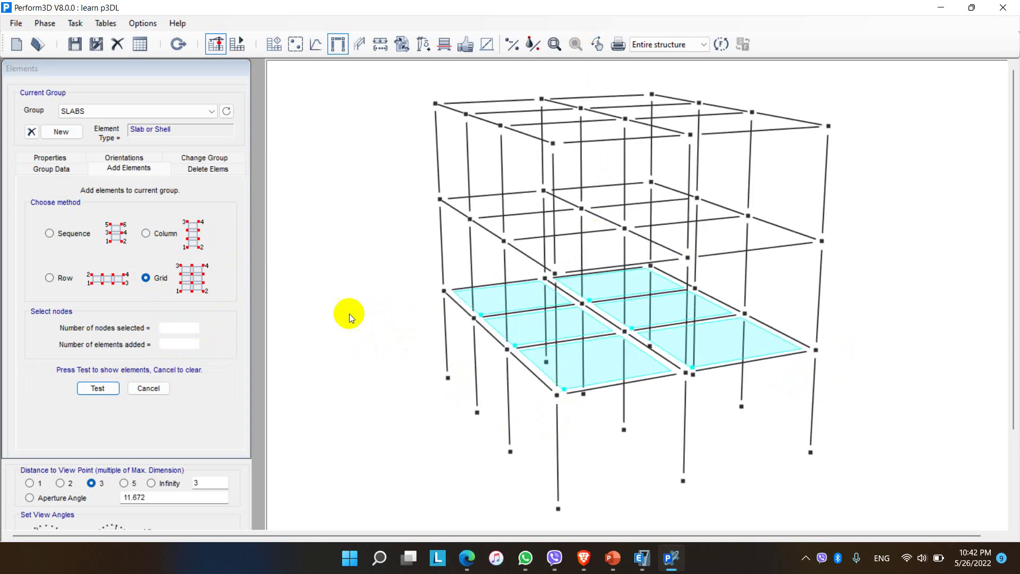
# Step: Add and accept the six slab panels on the middle floor
pyautogui.click(557, 274)
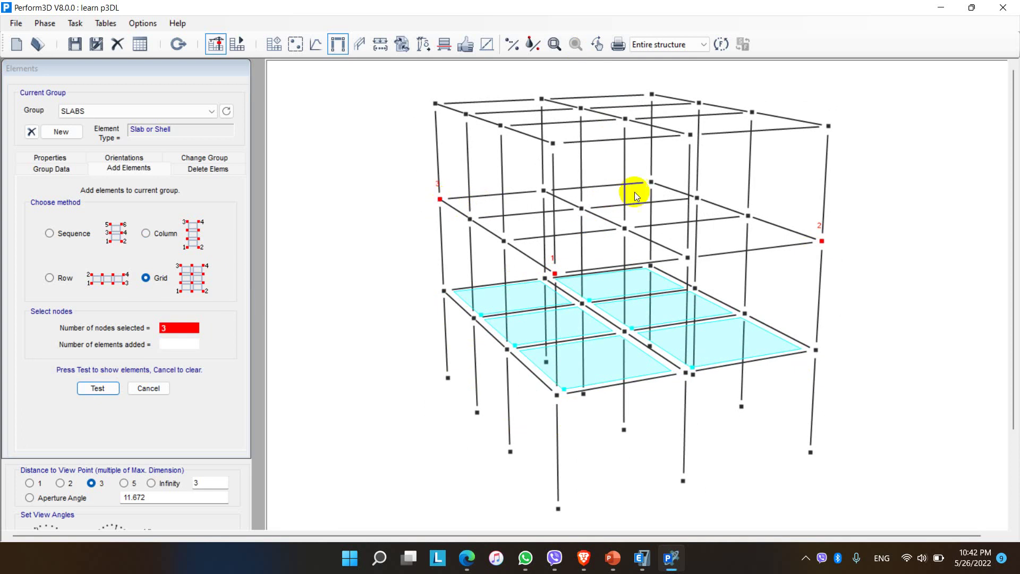
pyautogui.click(650, 182)
pyautogui.click(94, 390)
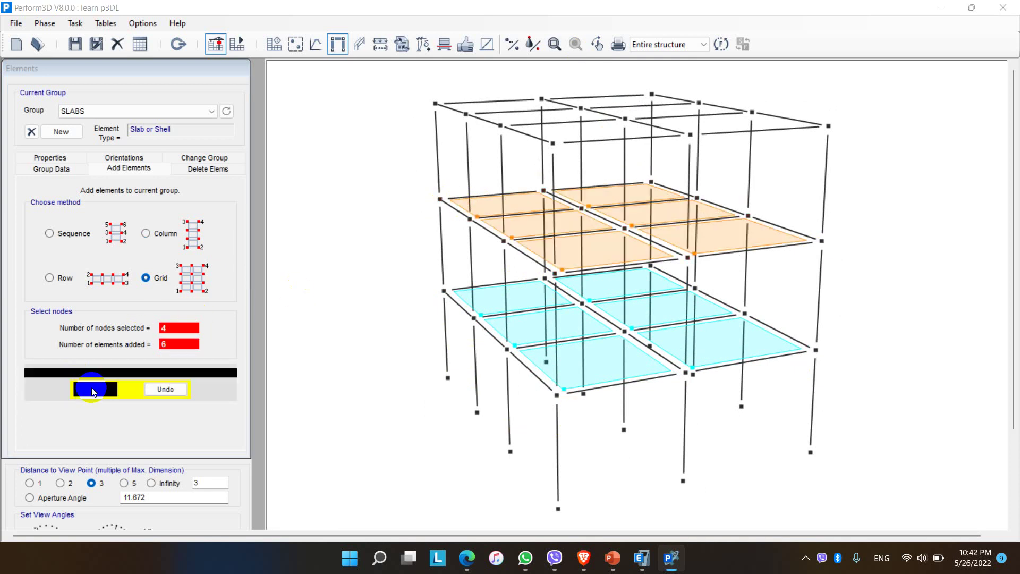
pyautogui.click(92, 389)
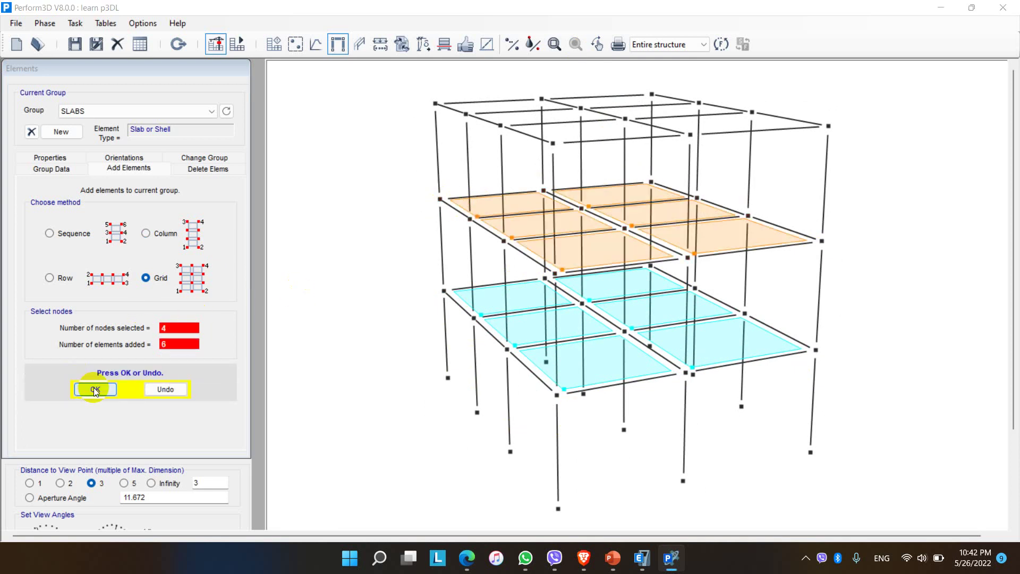
# Step: Add the slab panels on the top floor from its two corner nodes
pyautogui.click(556, 143)
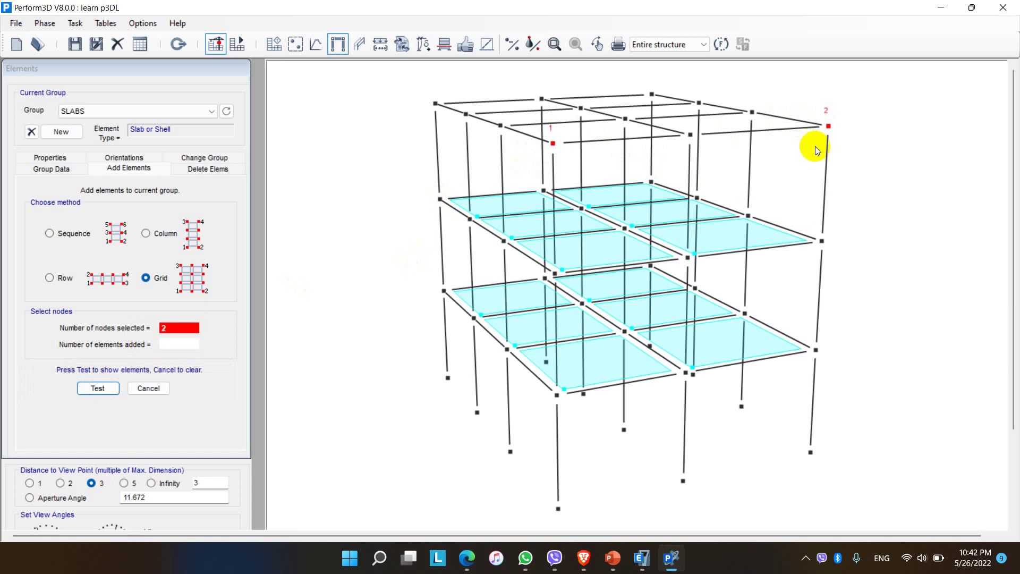
pyautogui.click(652, 95)
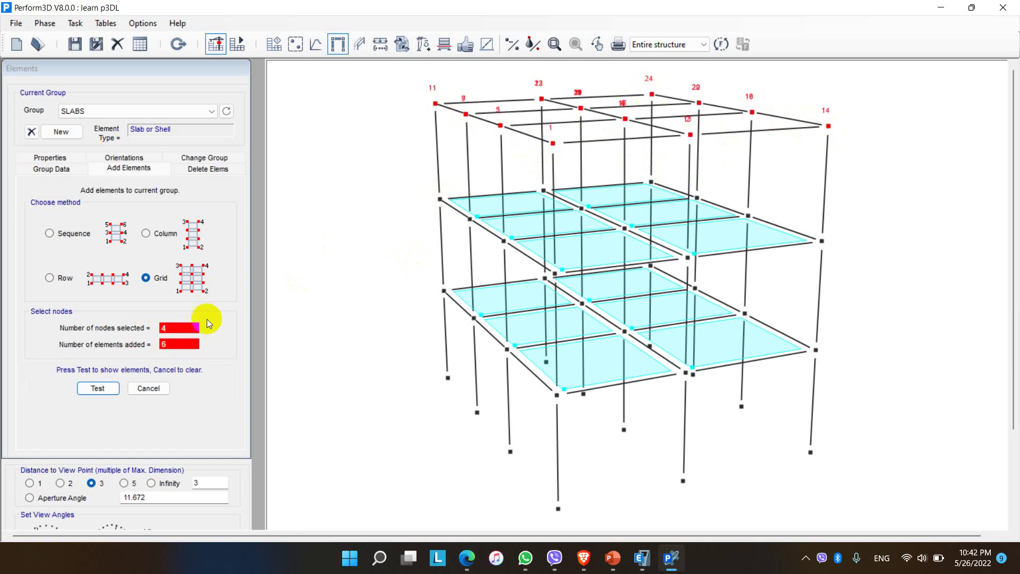
pyautogui.click(98, 388)
pyautogui.click(97, 388)
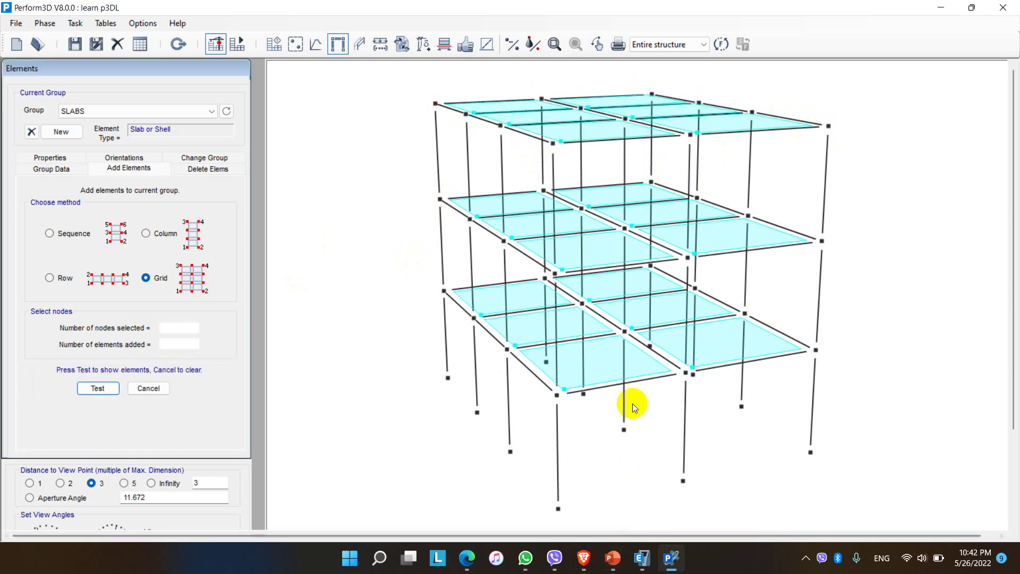
pyautogui.scroll(-2, 616, 289)
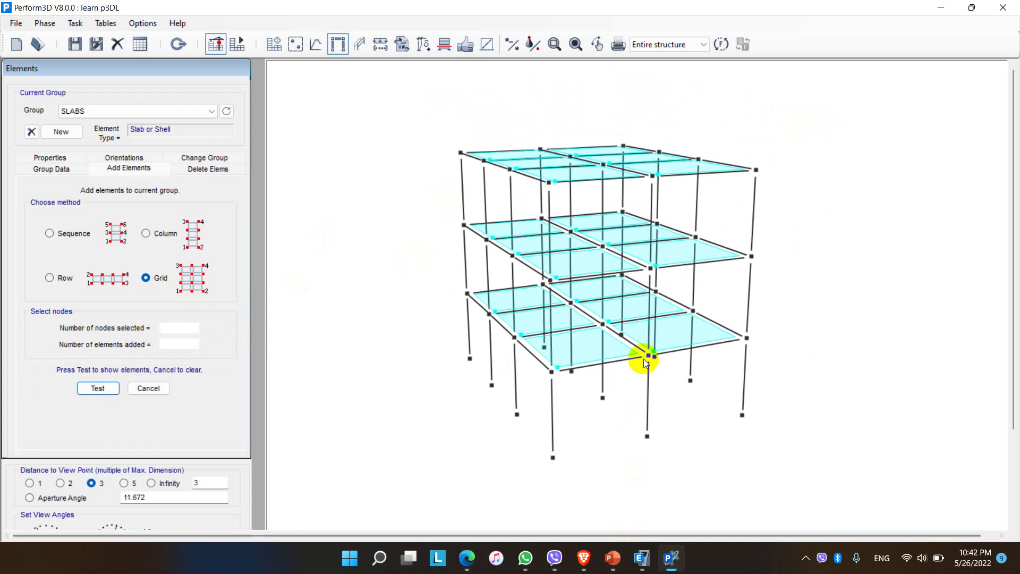
# Step: Switch to ETABS and cancel the Column Information dialog to view the reference model
pyautogui.click(642, 557)
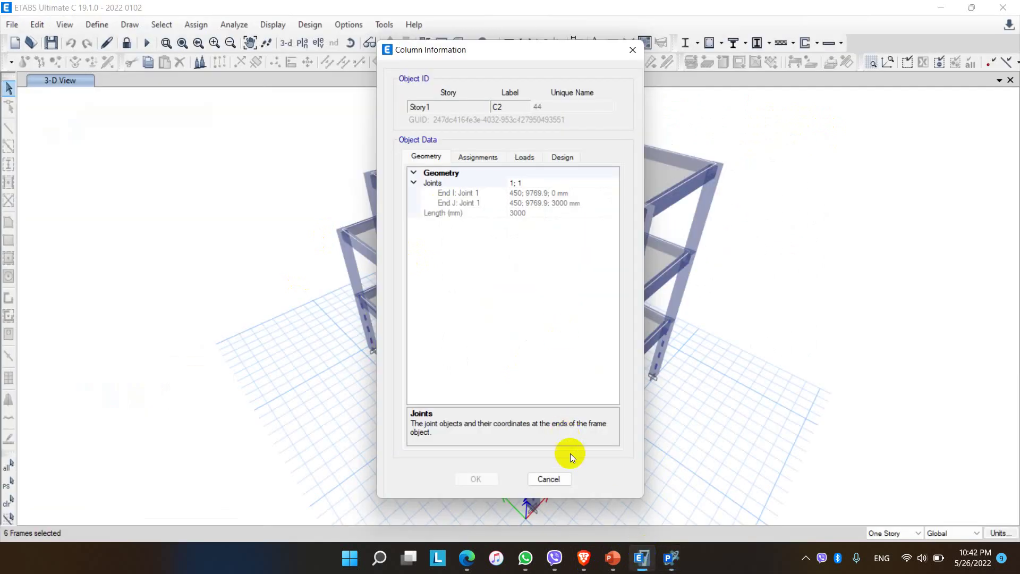
pyautogui.click(552, 478)
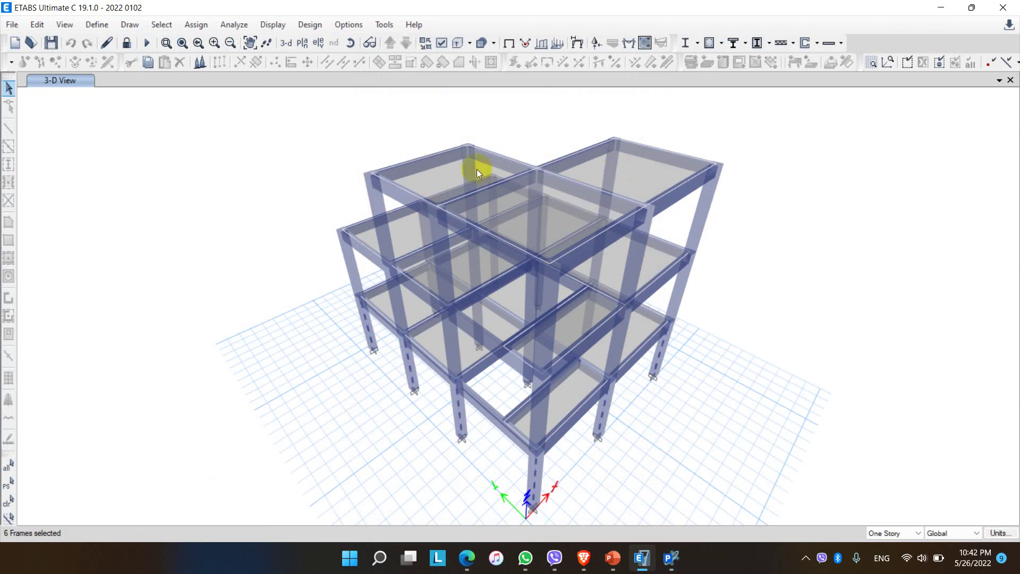
# Step: Return to Perform3D and orbit the slab model to a higher viewing angle
pyautogui.click(671, 557)
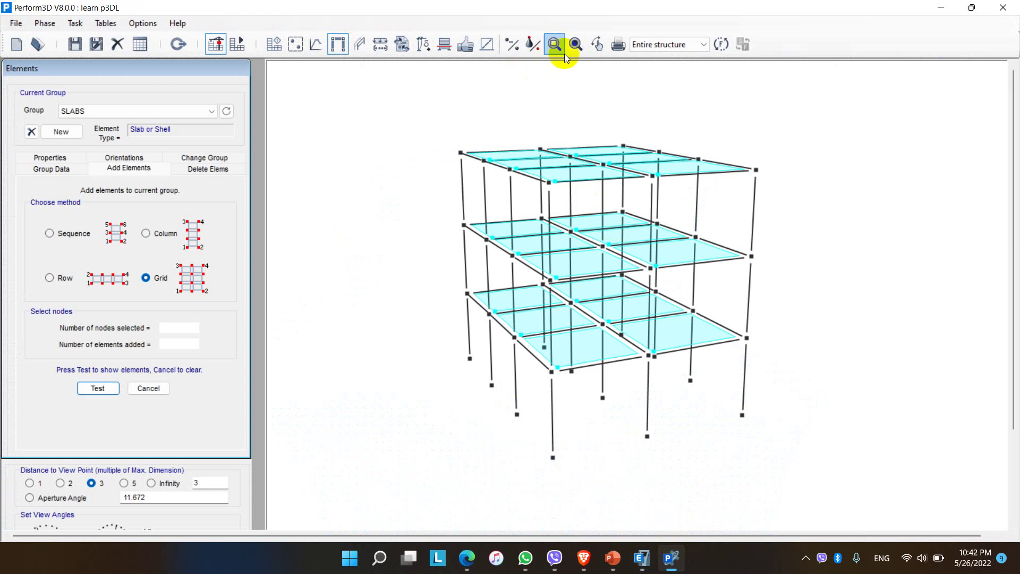
pyautogui.moveTo(587, 126); pyautogui.dragTo(551, 126)
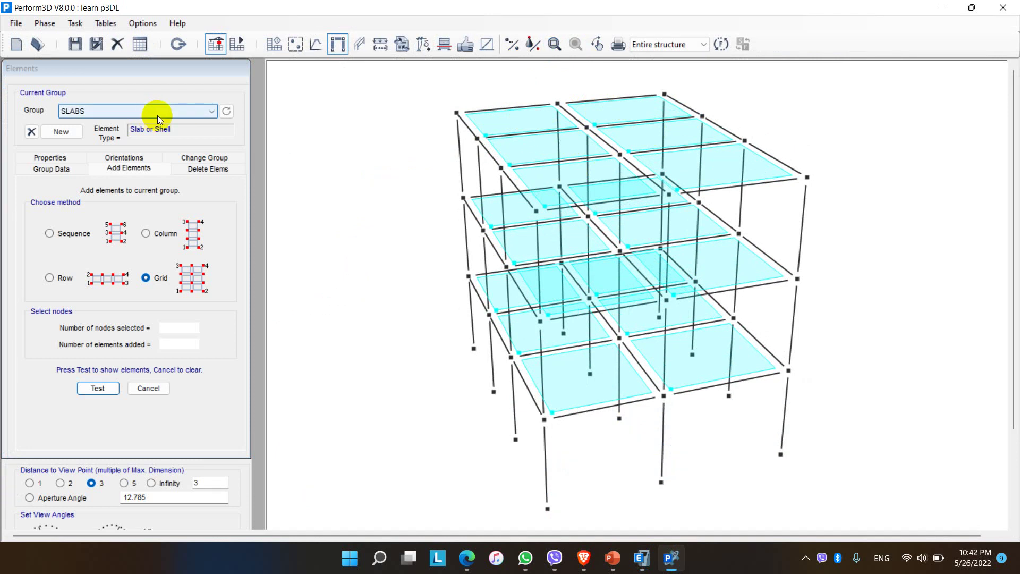
# Step: Delete the top corner bay's nodes with their attached elements, then orbit to check the removal
pyautogui.click(296, 46)
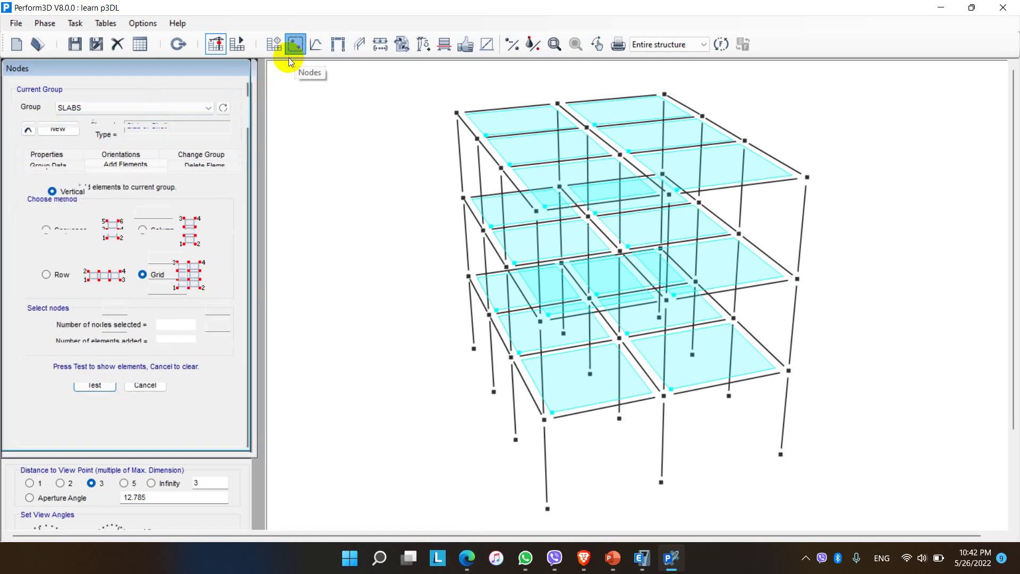
pyautogui.click(196, 136)
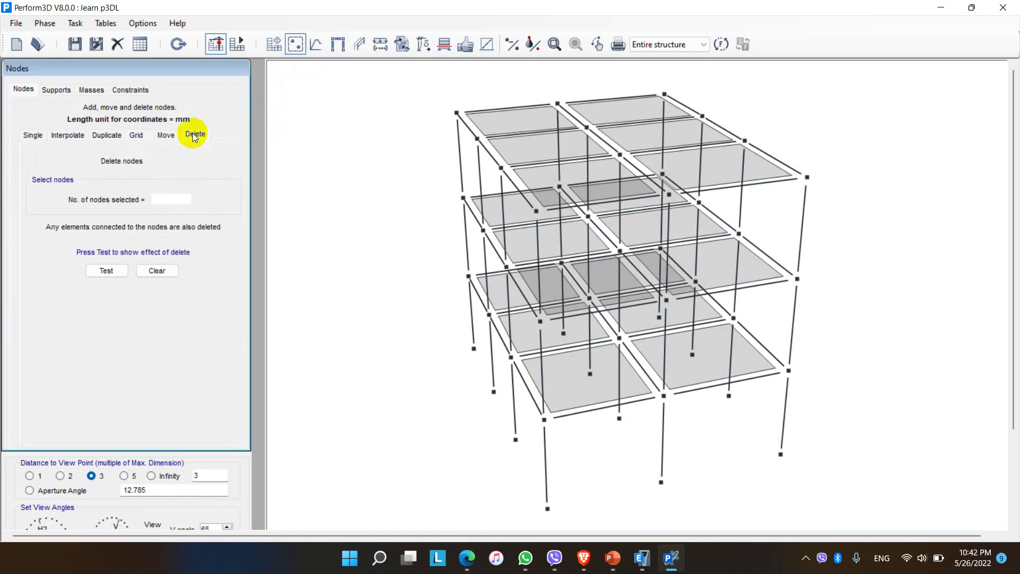
pyautogui.click(457, 112)
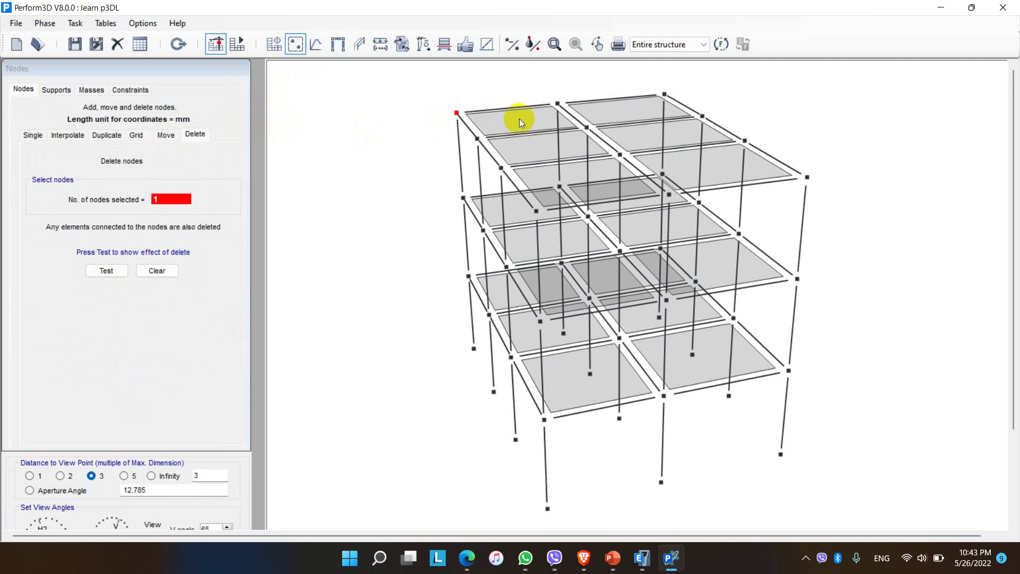
pyautogui.click(557, 104)
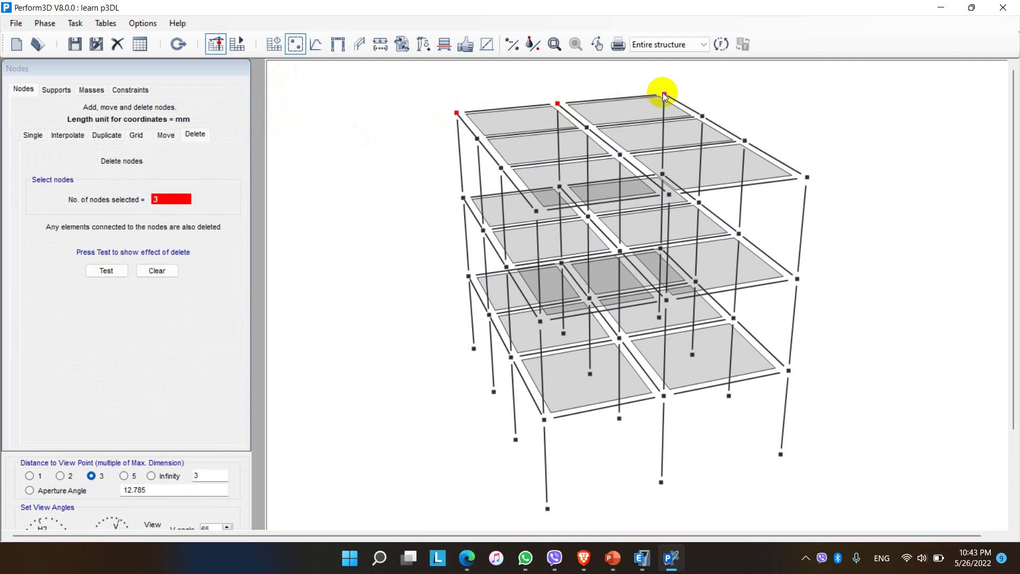
pyautogui.click(700, 115)
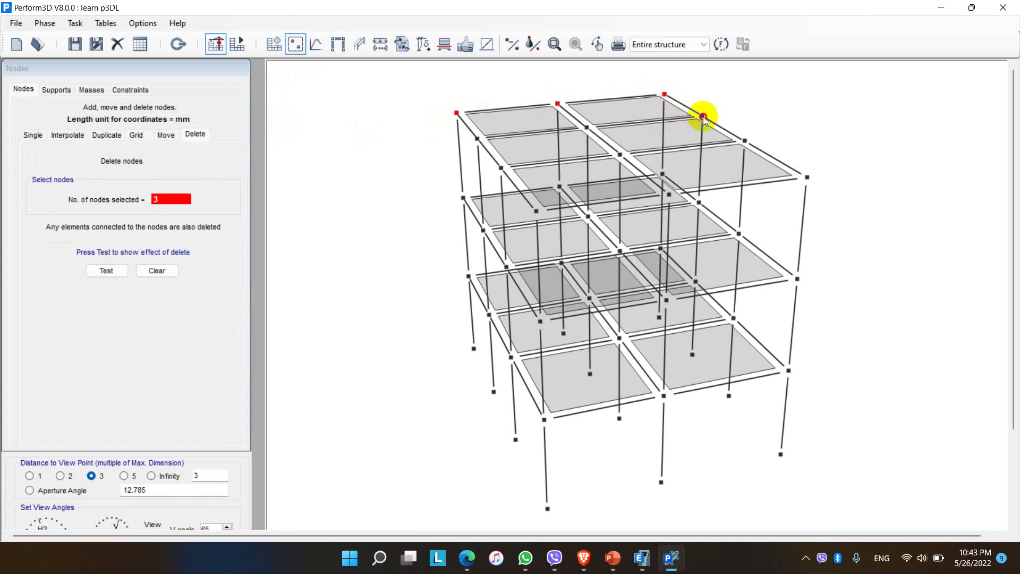
pyautogui.click(116, 272)
pyautogui.click(113, 272)
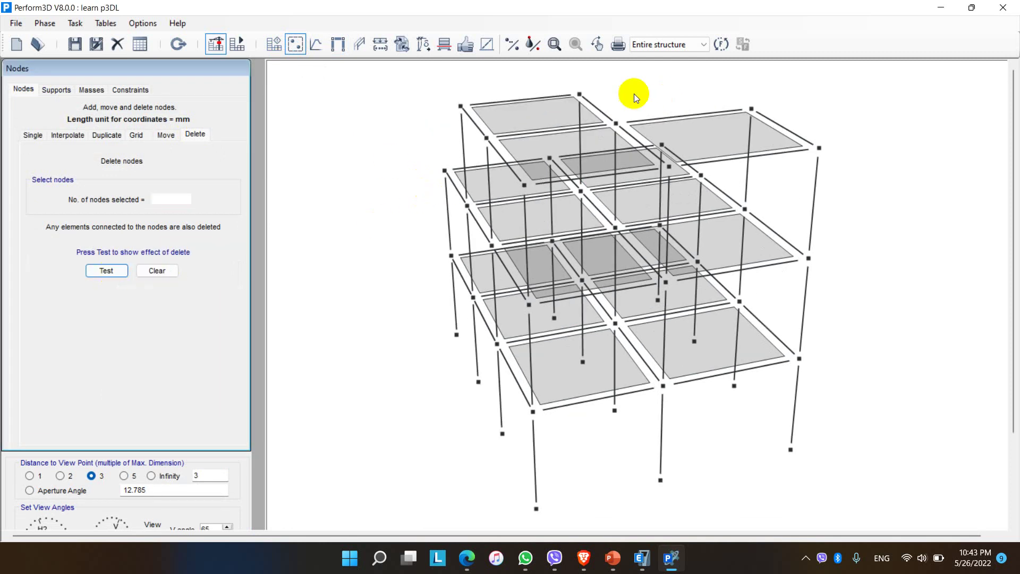
pyautogui.click(596, 45)
pyautogui.moveTo(758, 285); pyautogui.dragTo(676, 246)
pyautogui.scroll(-3, 676, 247)
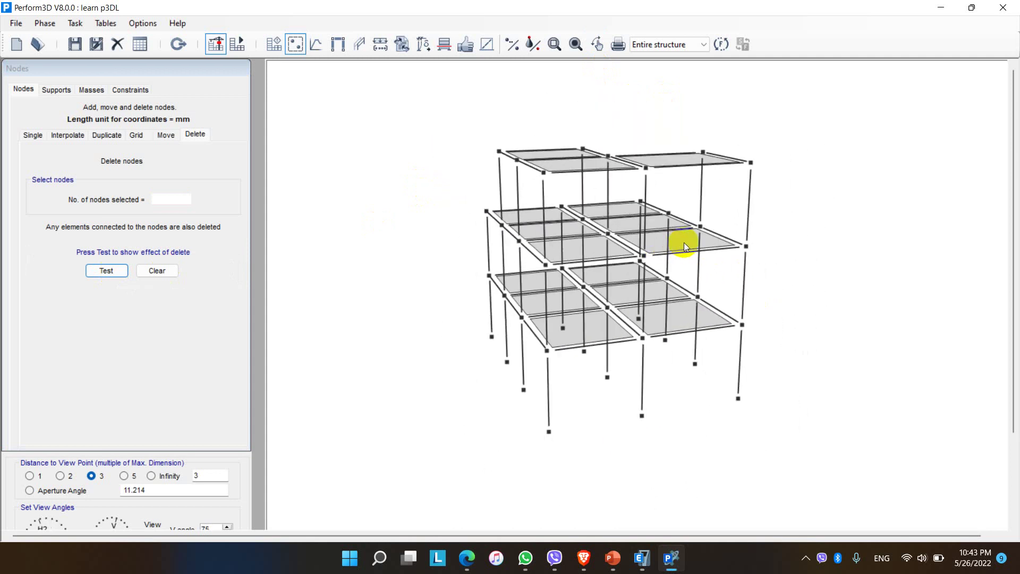